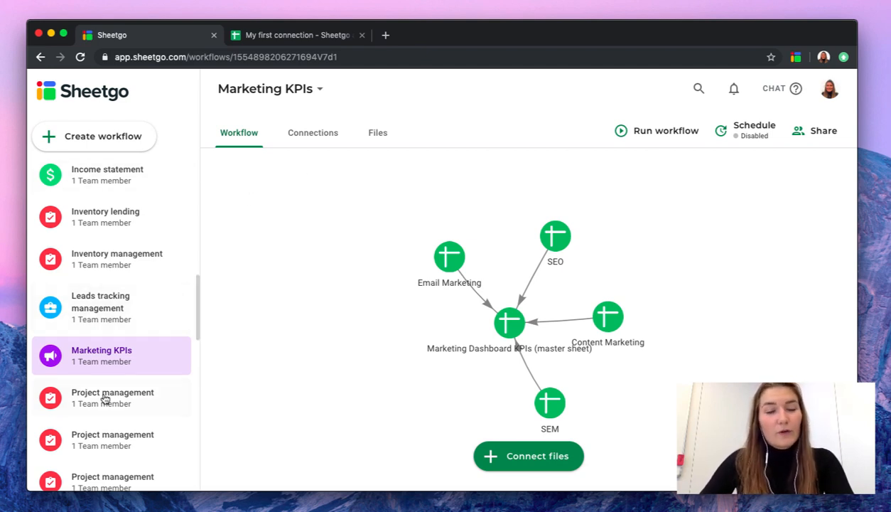
- Rearrange the Marketing KPIs workflow diagram around its master sheet and view the workflow's sharing options
{"action": "left_click", "coordinate": [128, 137]}
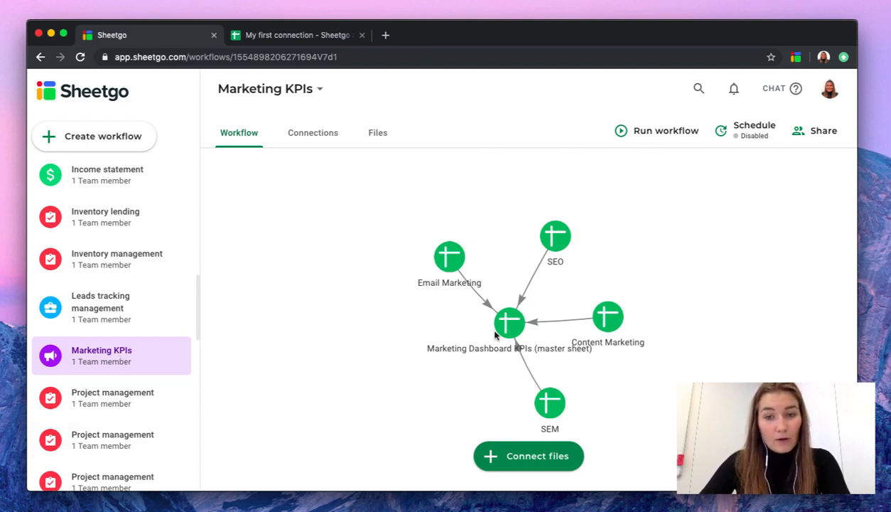
{"action": "left_click_drag", "start_coordinate": [508, 322], "coordinate": [412, 221]}
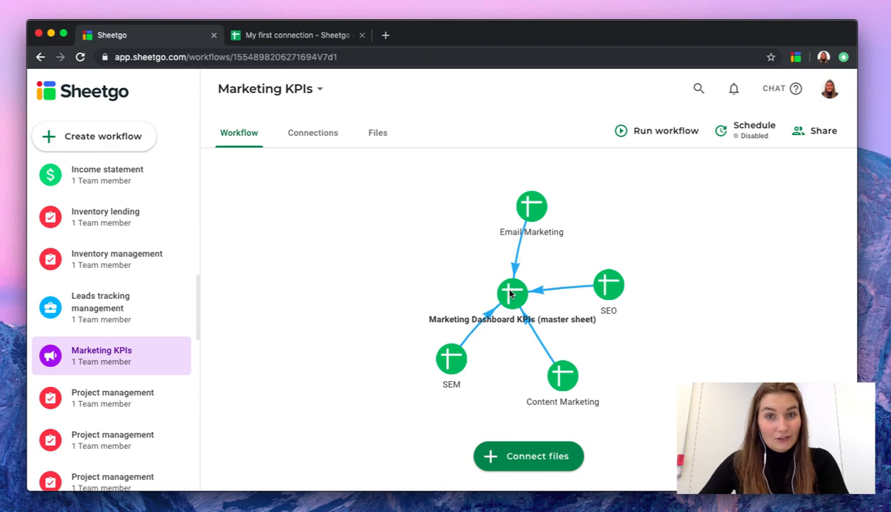
{"action": "left_click", "coordinate": [806, 131]}
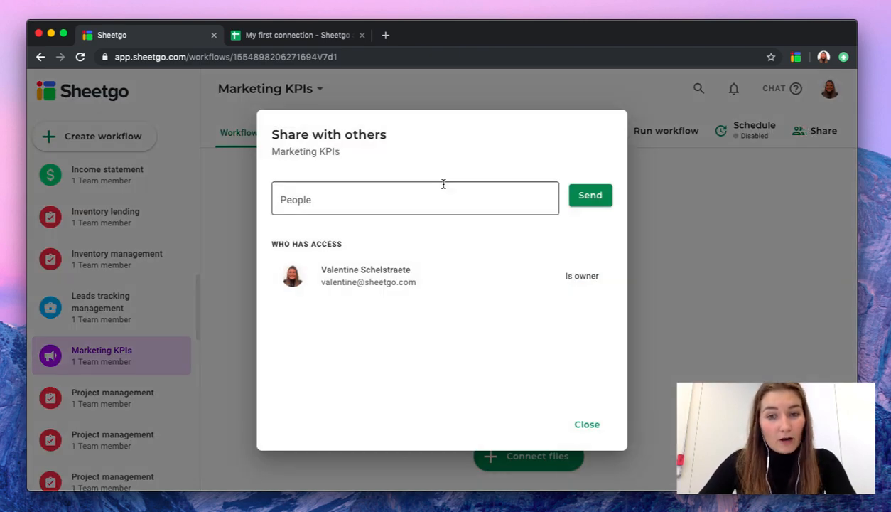
{"action": "left_click", "coordinate": [587, 421]}
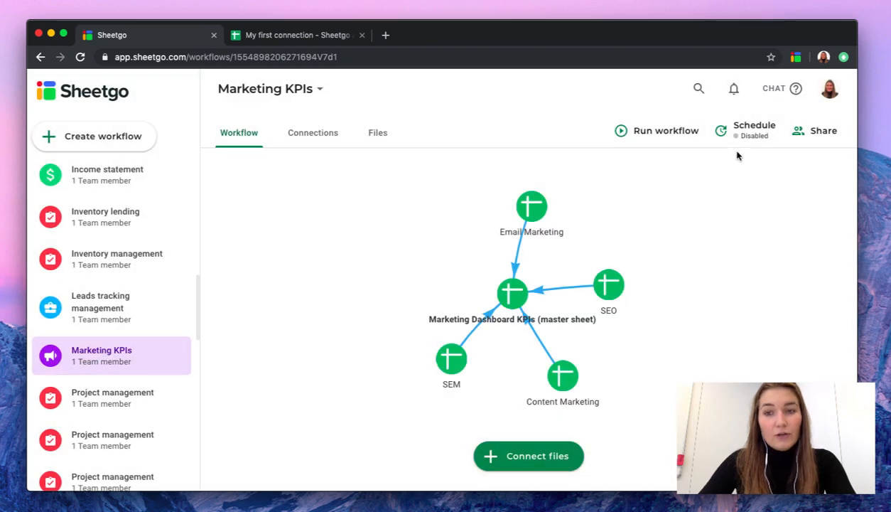
- Examine the automatic update frequencies available for the Marketing KPIs workflow, leaving its schedule settings without saving
{"action": "left_click", "coordinate": [751, 131]}
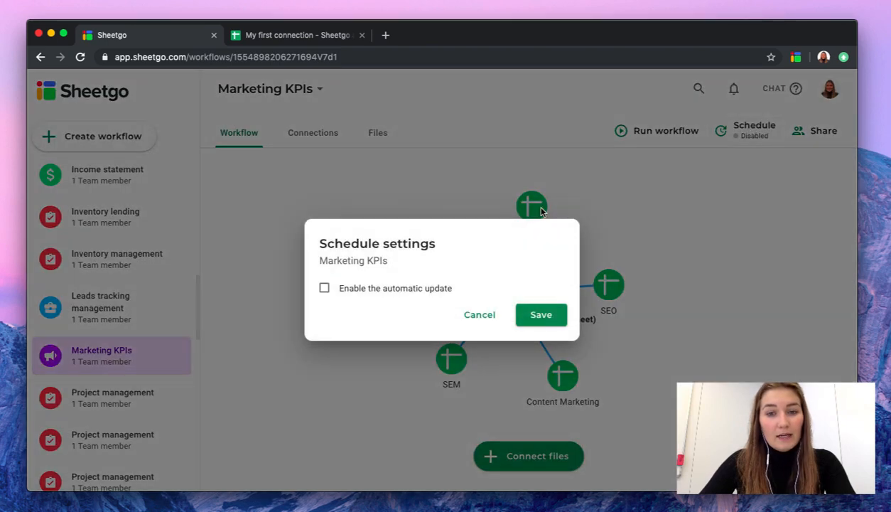
{"action": "left_click", "coordinate": [364, 289]}
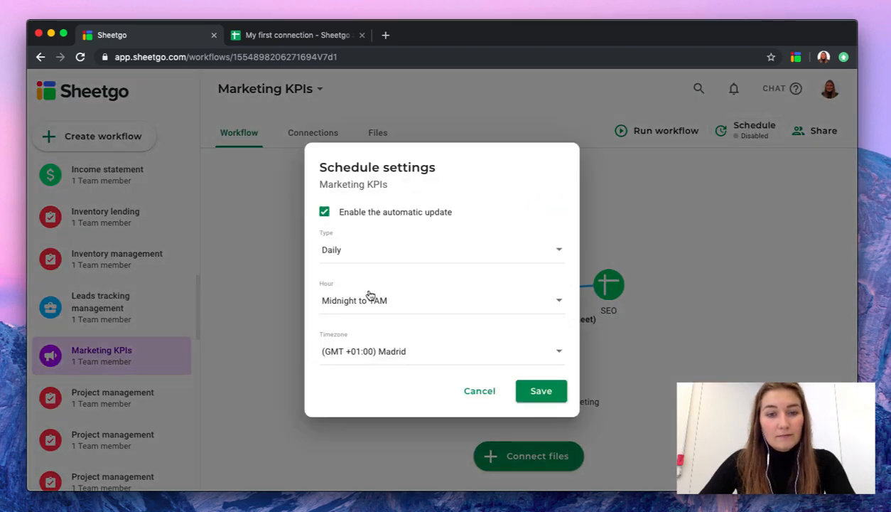
{"action": "left_click", "coordinate": [395, 252]}
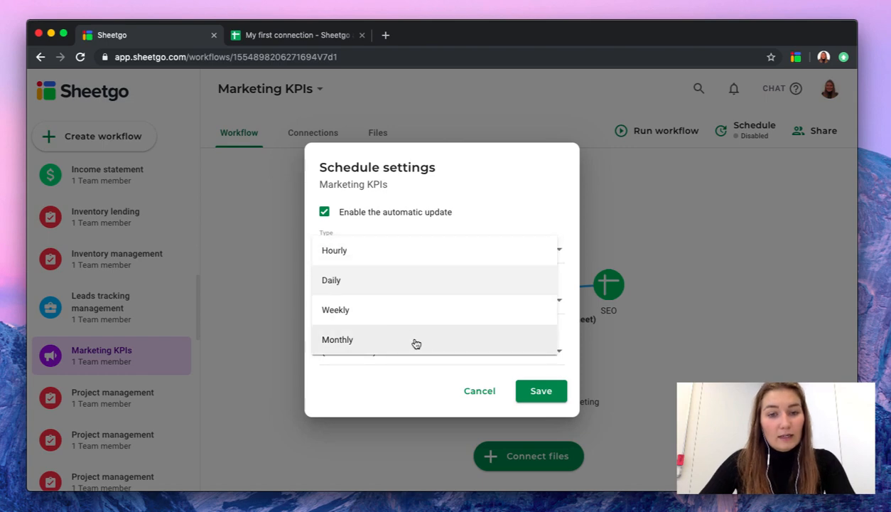
{"action": "left_click", "coordinate": [477, 395]}
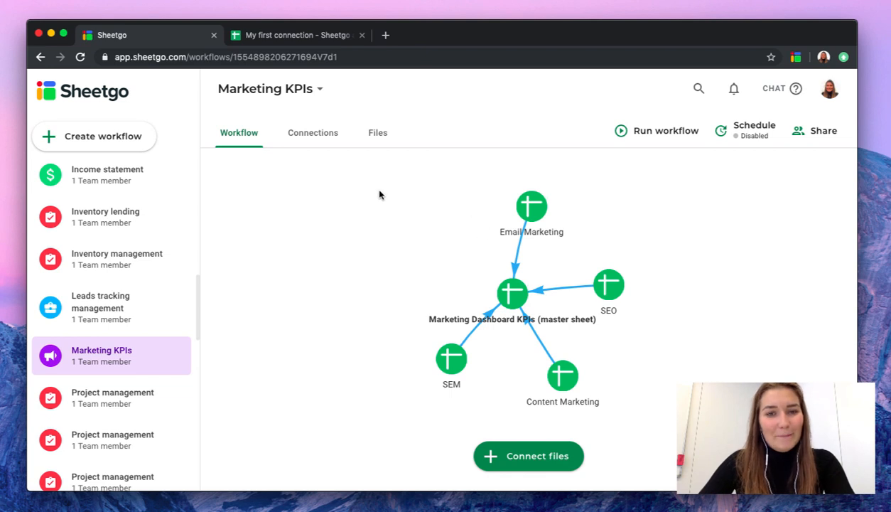
- Review the connections and the files of the Marketing KPIs workflow and return to its workflow diagram
{"action": "left_click", "coordinate": [329, 135]}
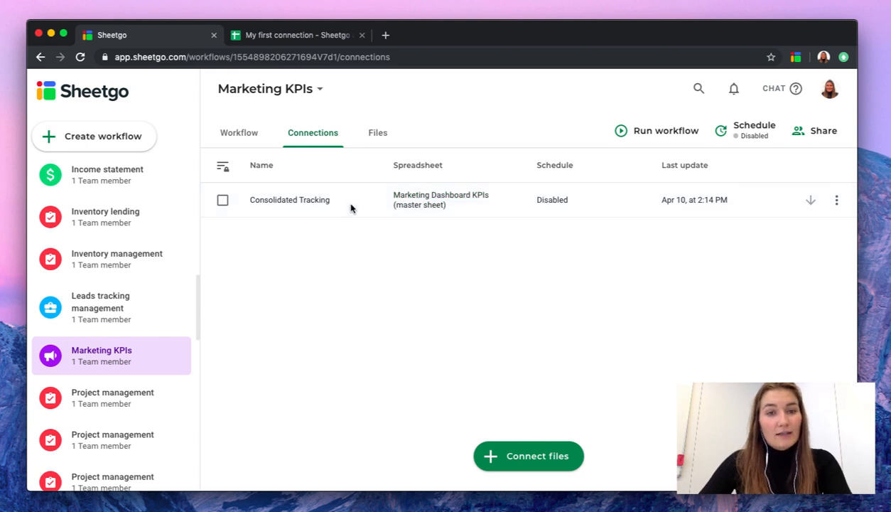
{"action": "left_click", "coordinate": [247, 137]}
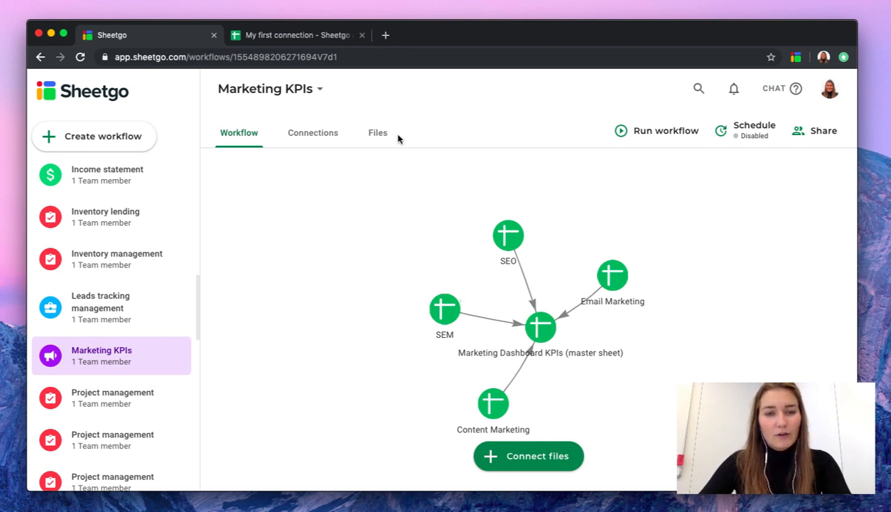
{"action": "left_click", "coordinate": [378, 134]}
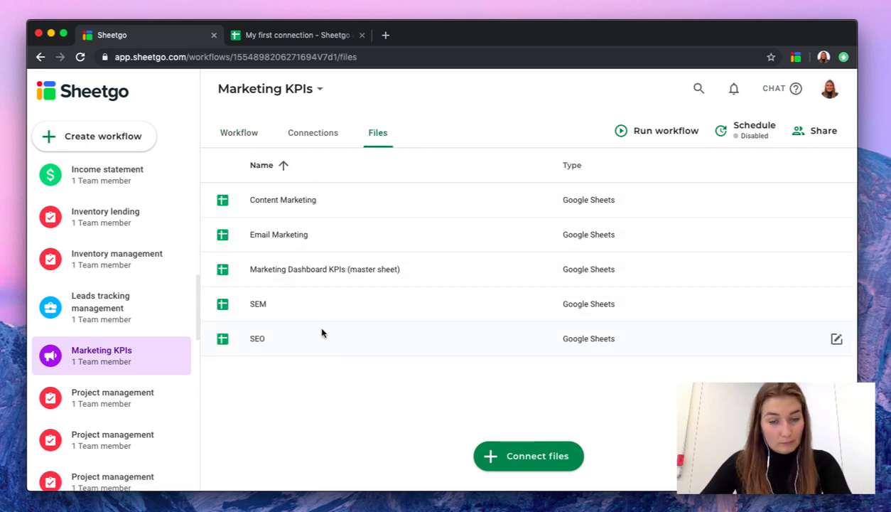
{"action": "left_click", "coordinate": [248, 133]}
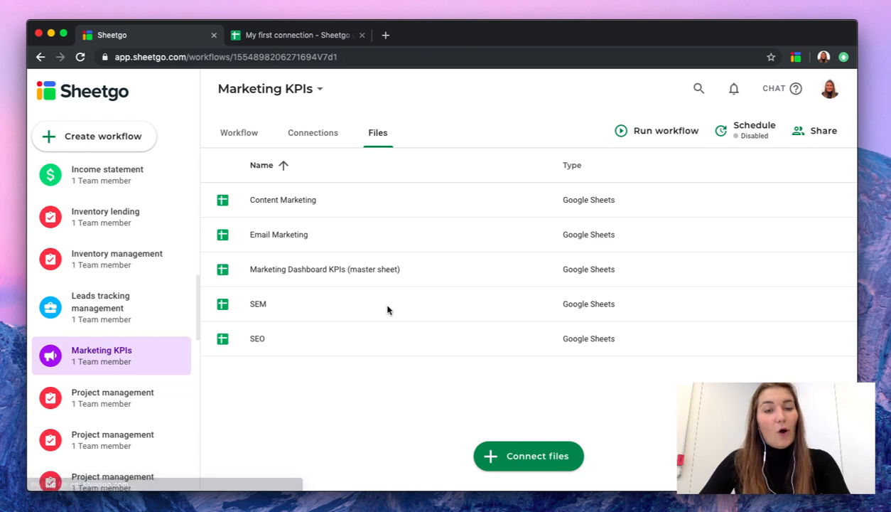
- Open the Marketing Dashboard KPIs master sheet from the workflow, view its Dashboard sheet, and return to the full workflow view
{"action": "left_click", "coordinate": [523, 341]}
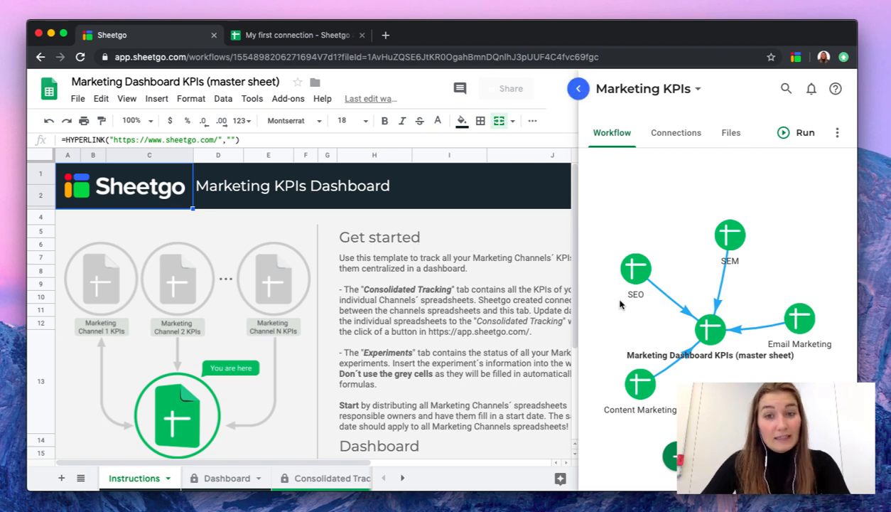
{"action": "left_click", "coordinate": [222, 479]}
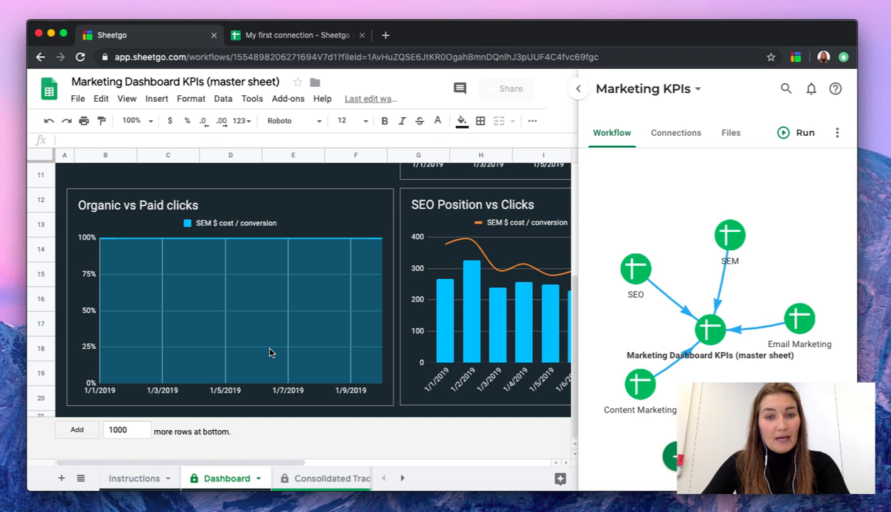
{"action": "scroll", "coordinate": [269, 352], "scroll_direction": "up", "scroll_amount": 5}
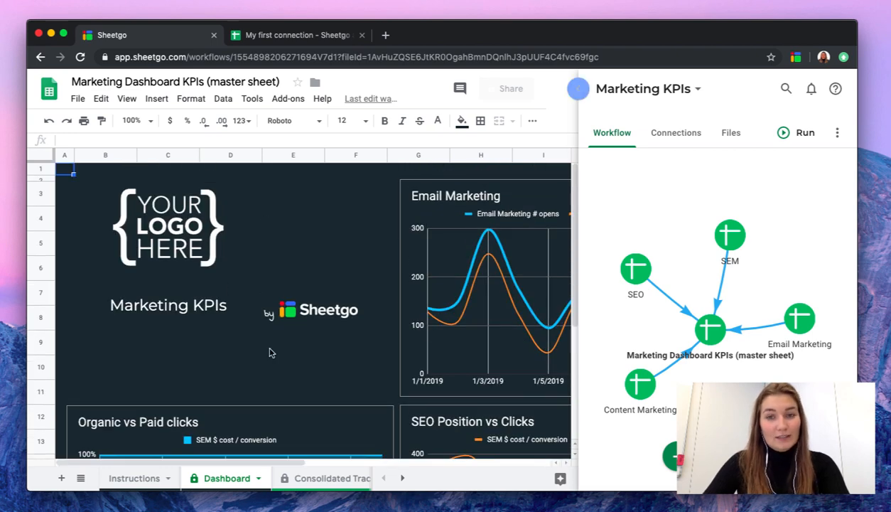
{"action": "left_click", "coordinate": [577, 88]}
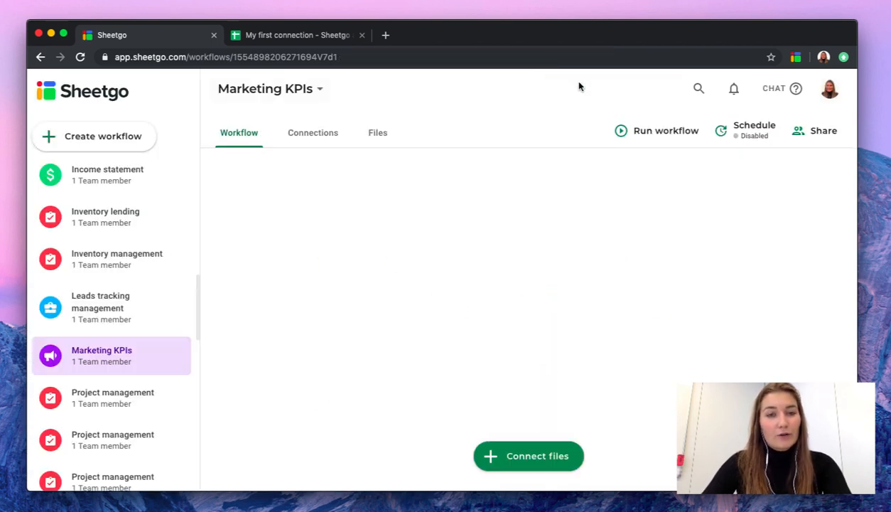
- View the dashboard of the Inventory management workflow
{"action": "left_click", "coordinate": [144, 242]}
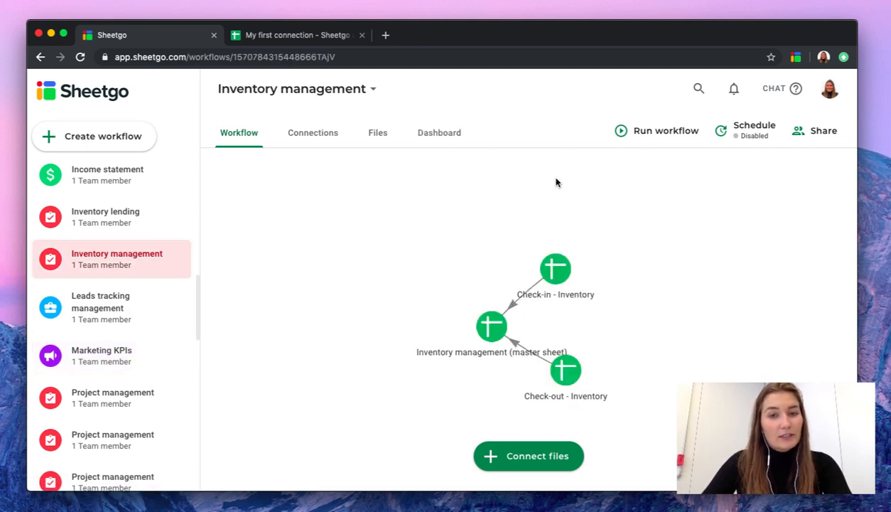
{"action": "left_click", "coordinate": [436, 137]}
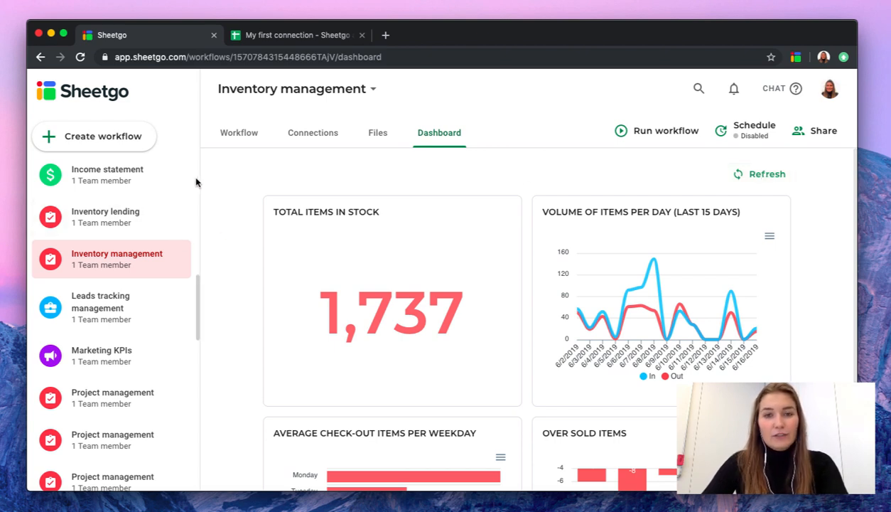
- Create a blank workflow named "Workflow 1" from the template gallery
{"action": "left_click", "coordinate": [107, 135]}
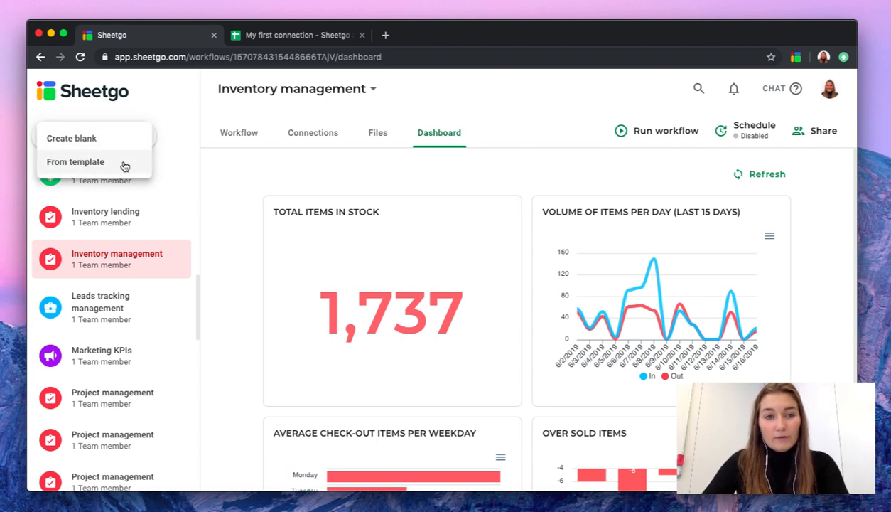
{"action": "left_click", "coordinate": [115, 164]}
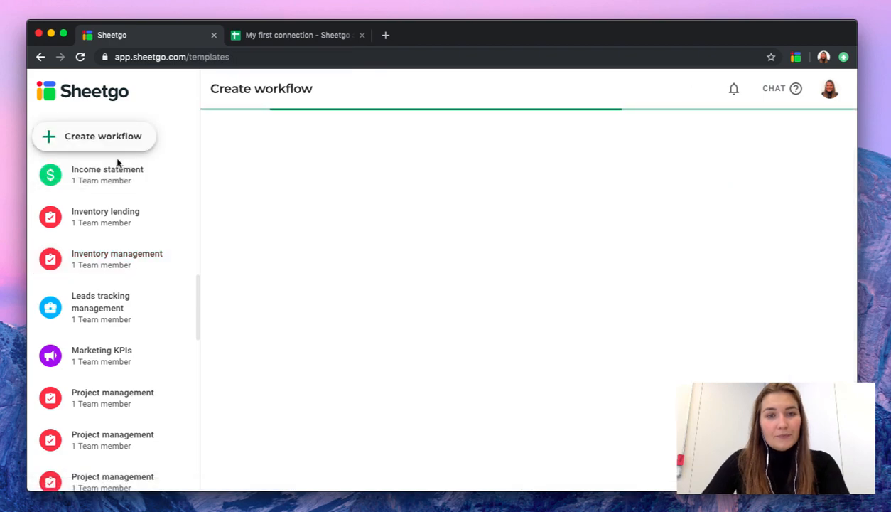
{"action": "scroll", "coordinate": [718, 226], "scroll_direction": "down", "scroll_amount": 6}
{"action": "scroll", "coordinate": [717, 232], "scroll_direction": "up", "scroll_amount": 6}
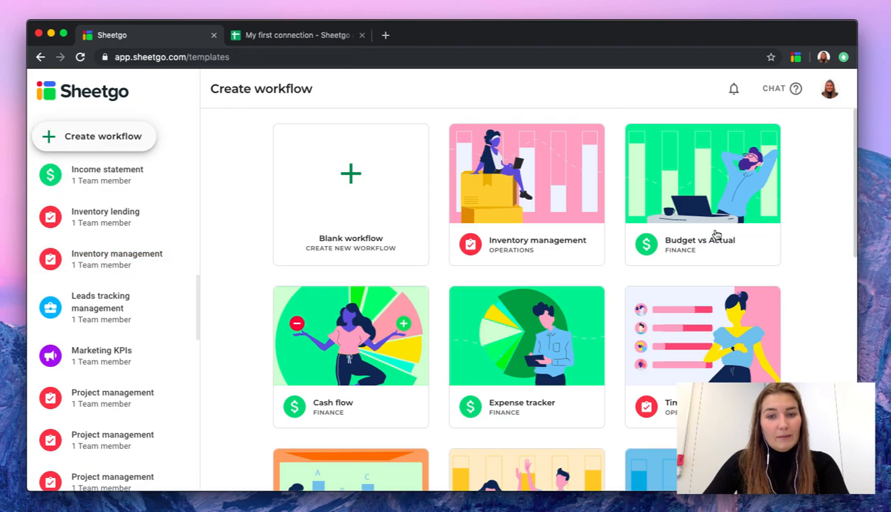
{"action": "left_click", "coordinate": [355, 225]}
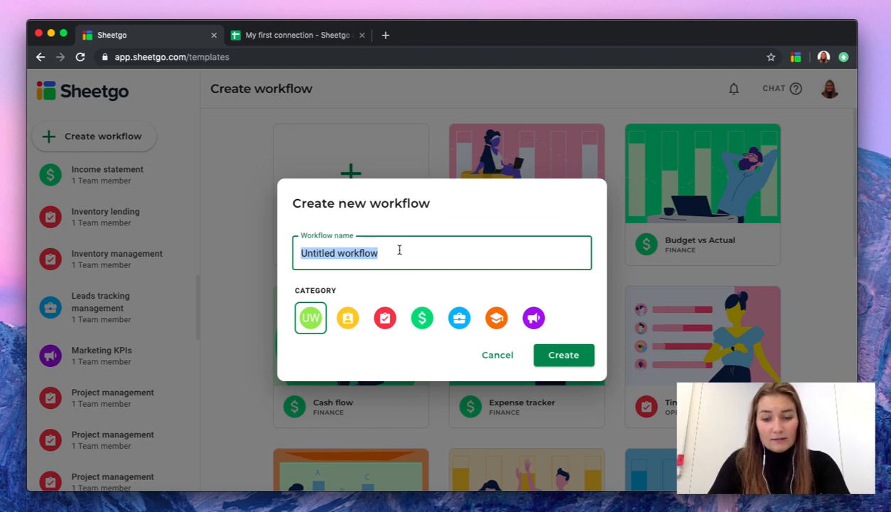
{"action": "type", "text": "Workflow 1"}
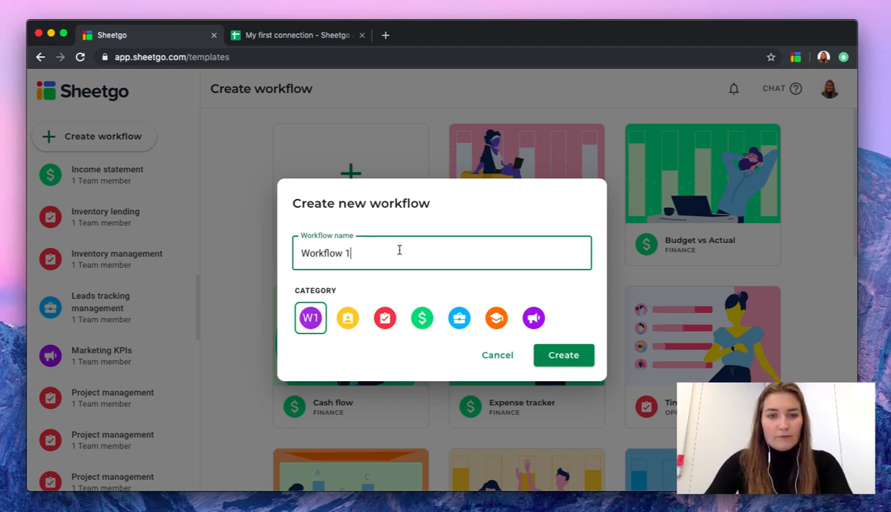
{"action": "left_click", "coordinate": [559, 358]}
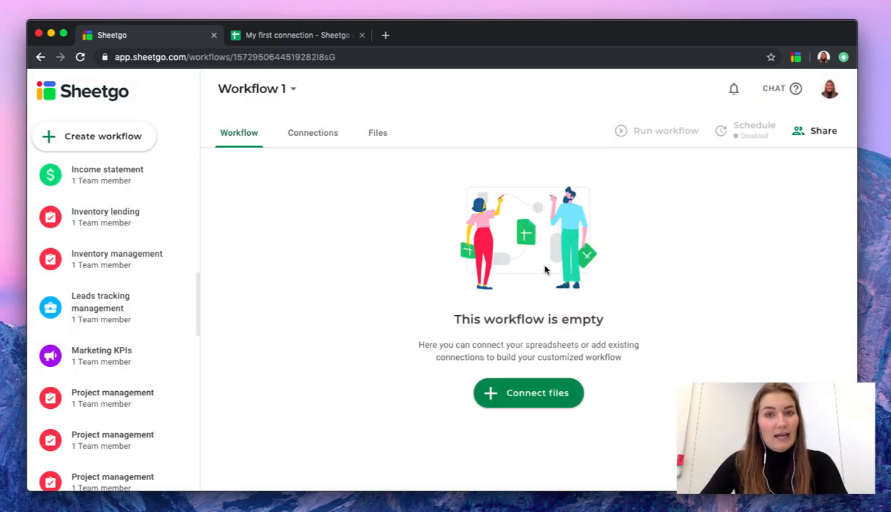
- Start a new connection in Workflow 1 with the Historic Stock Data spreadsheet from My Drive as its data source
{"action": "left_click", "coordinate": [529, 397]}
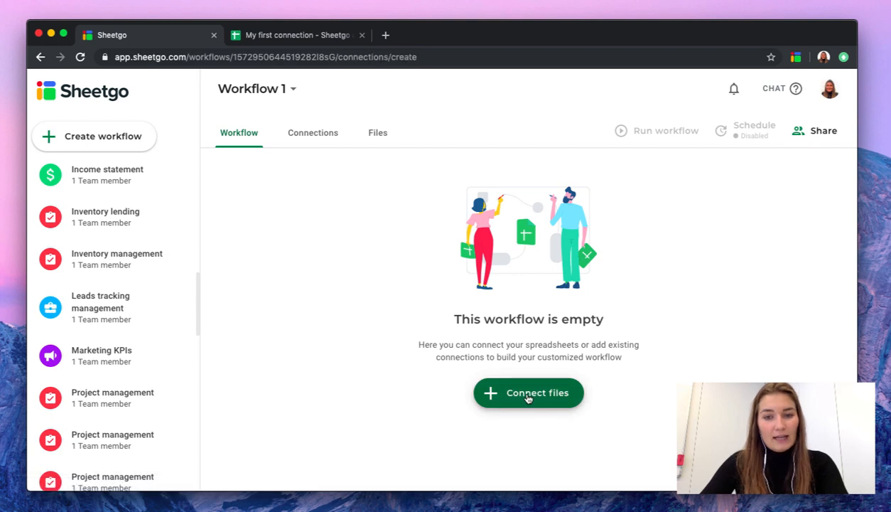
{"action": "left_click", "coordinate": [522, 355]}
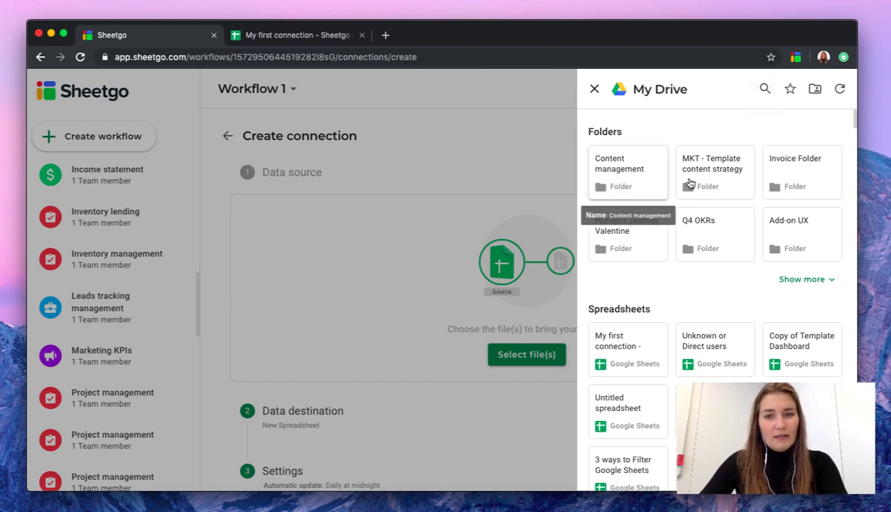
{"action": "scroll", "coordinate": [716, 252], "scroll_direction": "down", "scroll_amount": 10}
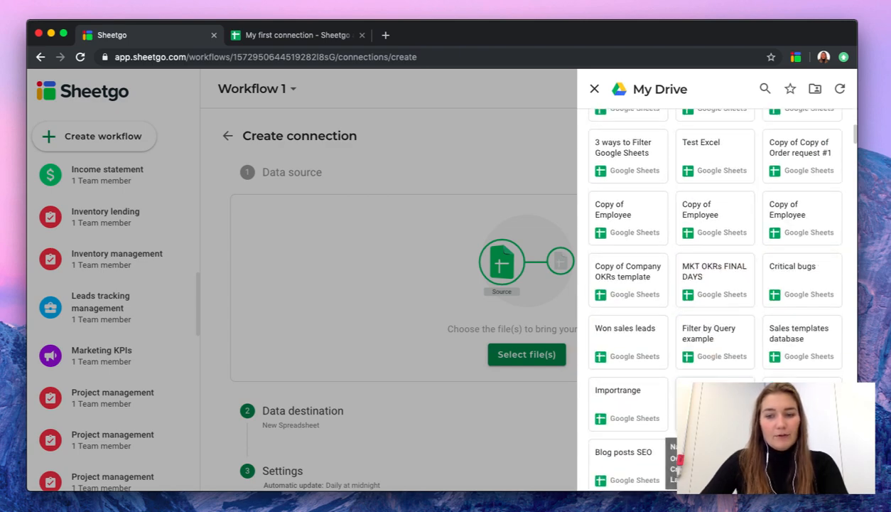
{"action": "left_click", "coordinate": [715, 404]}
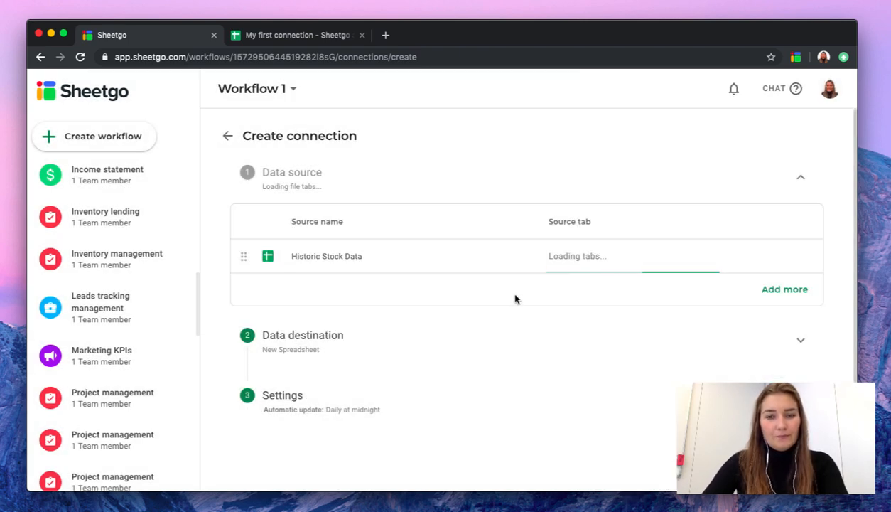
- Keep a new spreadsheet as the data destination and name the connection "My first connection"
{"action": "left_click", "coordinate": [454, 335]}
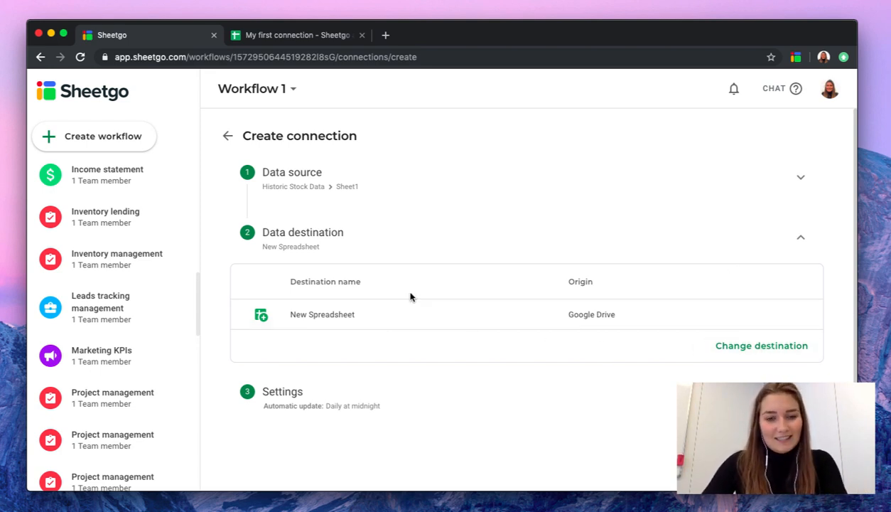
{"action": "left_click", "coordinate": [487, 393]}
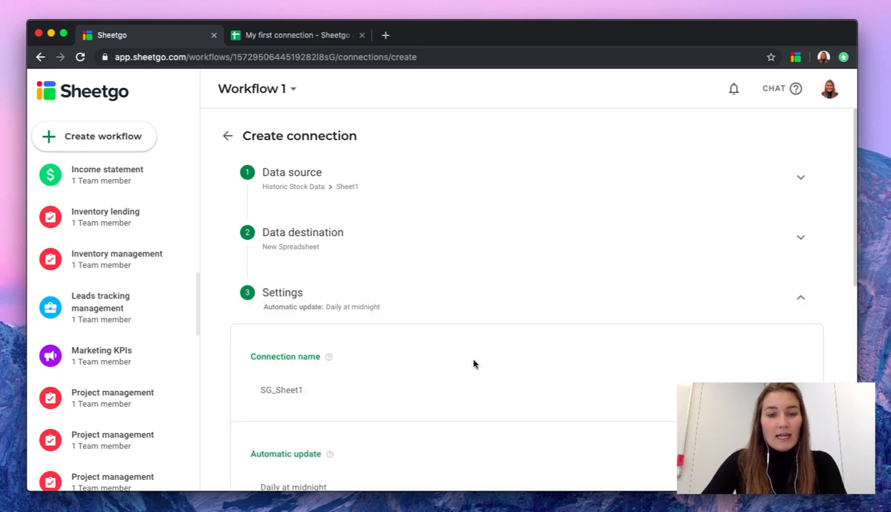
{"action": "scroll", "coordinate": [474, 364], "scroll_direction": "down", "scroll_amount": 2}
{"action": "left_click", "coordinate": [323, 336]}
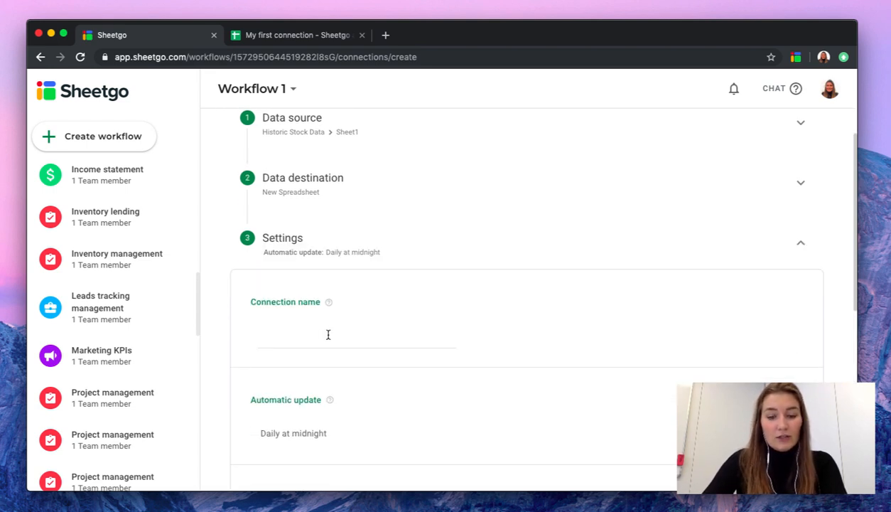
{"action": "type", "text": "M"}
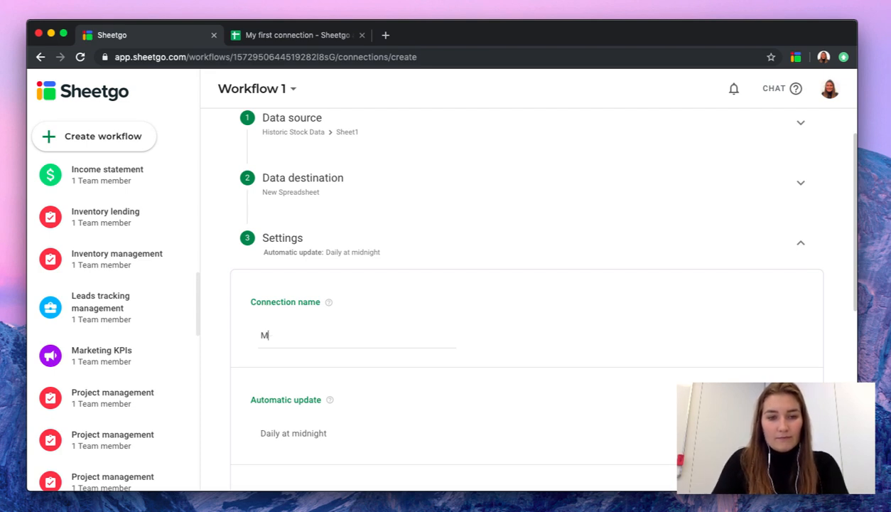
{"action": "type", "text": "hy  fir"}
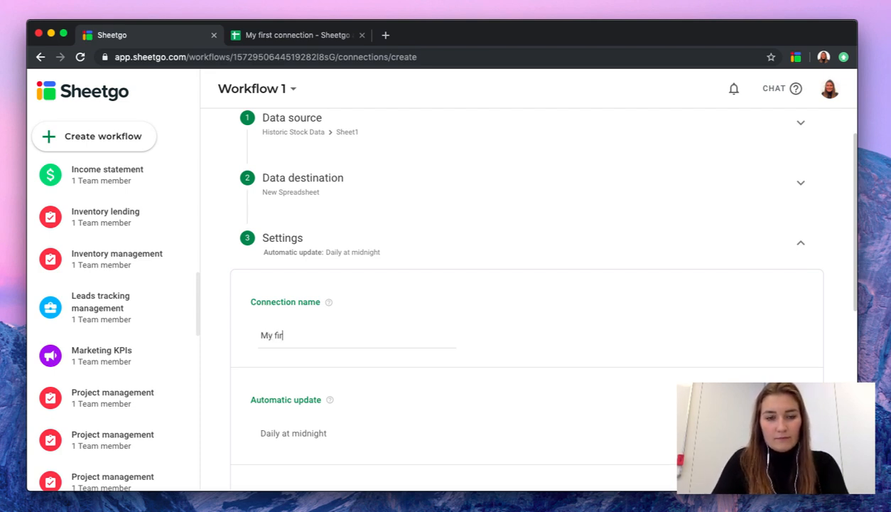
{"action": "type", "text": "st connection"}
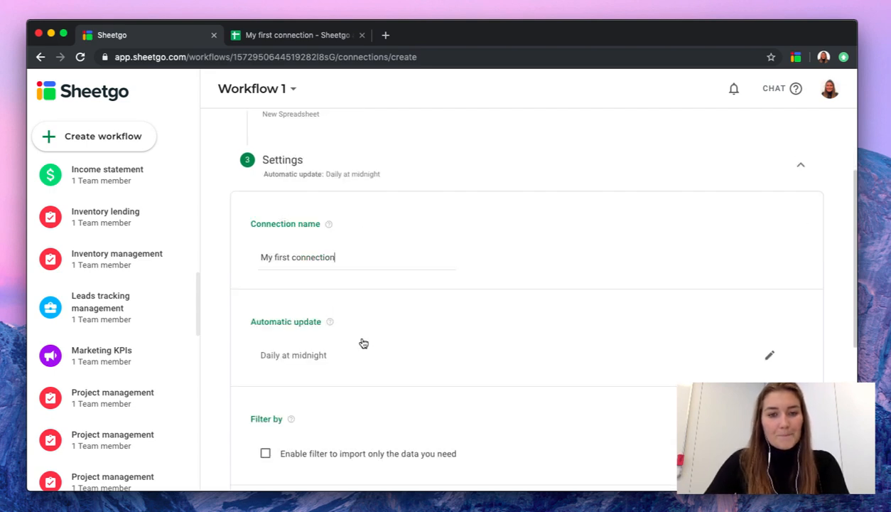
{"action": "scroll", "coordinate": [360, 343], "scroll_direction": "down", "scroll_amount": 2}
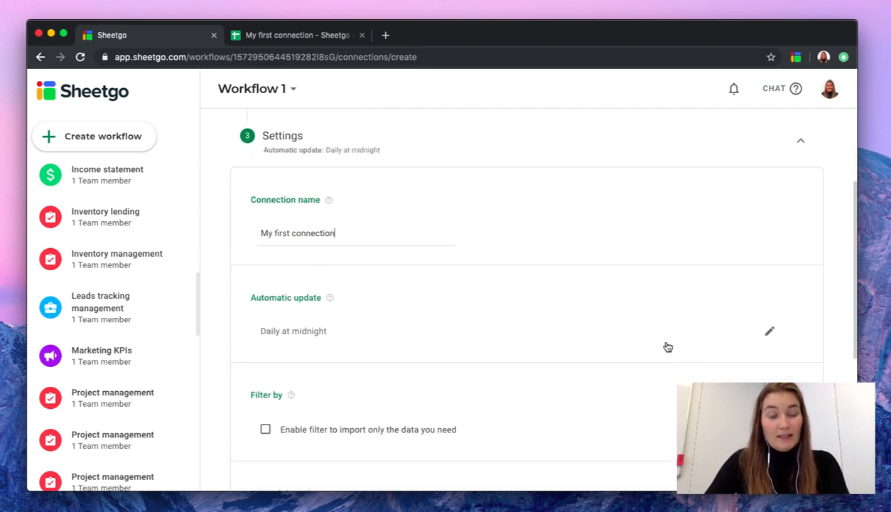
- Inspect the import filter options in the connection settings and leave the filter disabled
{"action": "scroll", "coordinate": [655, 339], "scroll_direction": "down", "scroll_amount": 5}
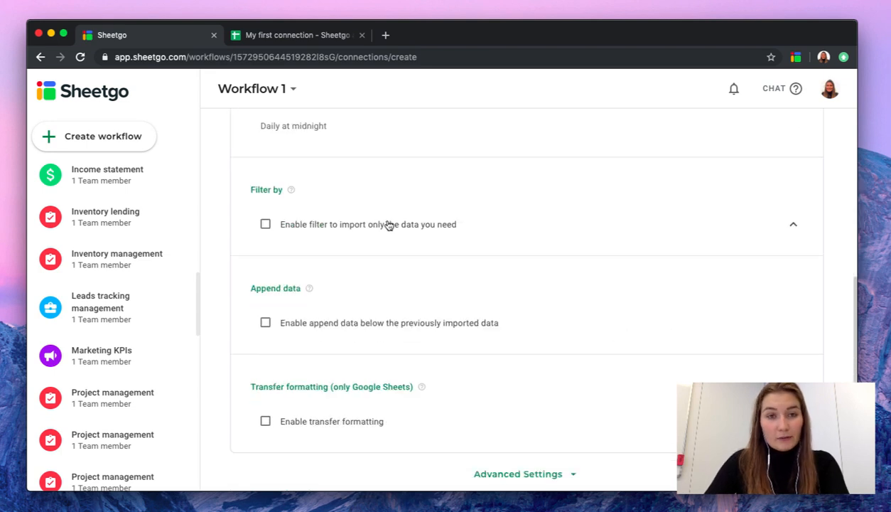
{"action": "left_click", "coordinate": [358, 229]}
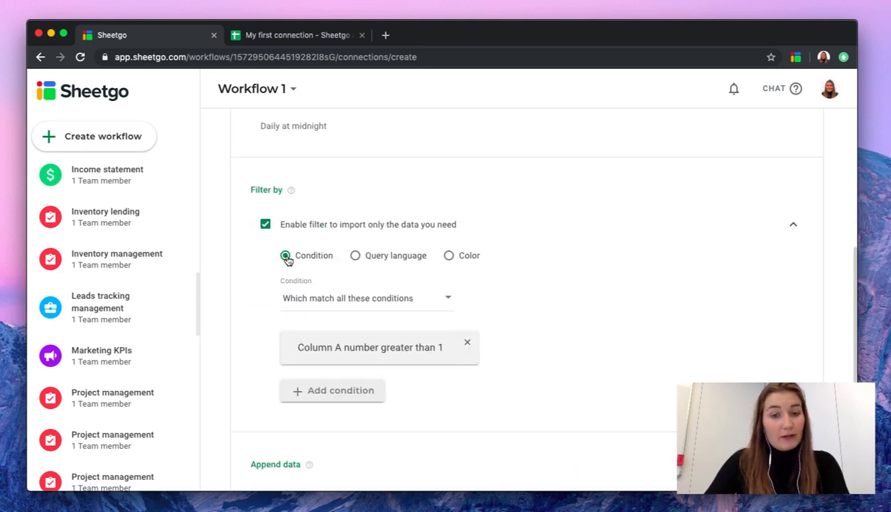
{"action": "left_click", "coordinate": [269, 224]}
{"action": "scroll", "coordinate": [400, 233], "scroll_direction": "down", "scroll_amount": 2}
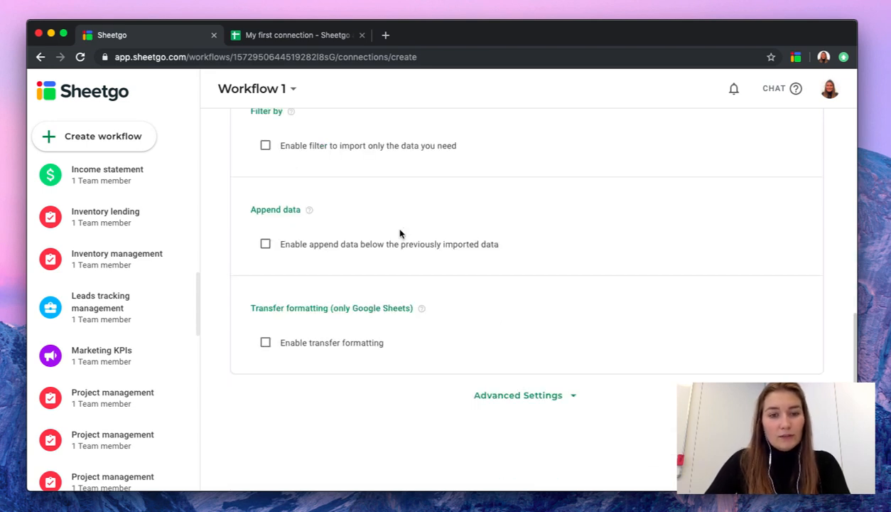
- Review the advanced settings for source identifier, header row and date format, and save the connection
{"action": "left_click", "coordinate": [523, 395]}
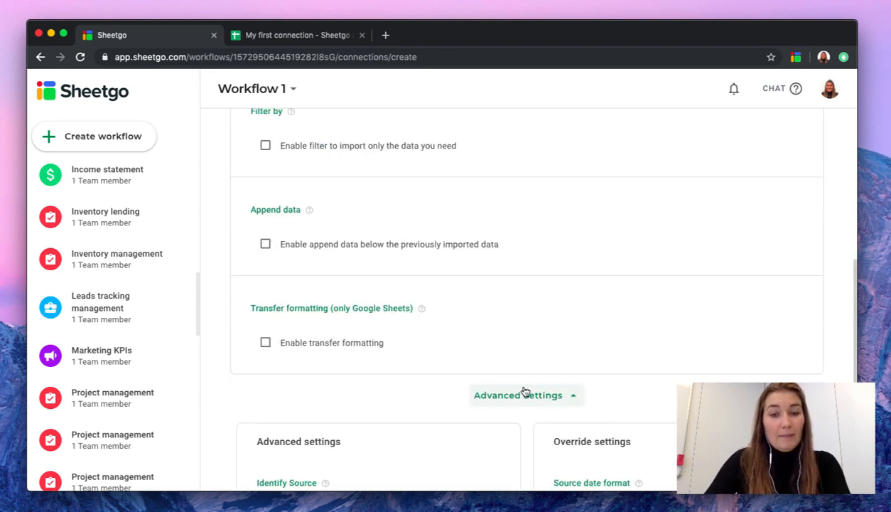
{"action": "scroll", "coordinate": [520, 346], "scroll_direction": "down", "scroll_amount": 4}
{"action": "scroll", "coordinate": [520, 347], "scroll_direction": "down", "scroll_amount": 2}
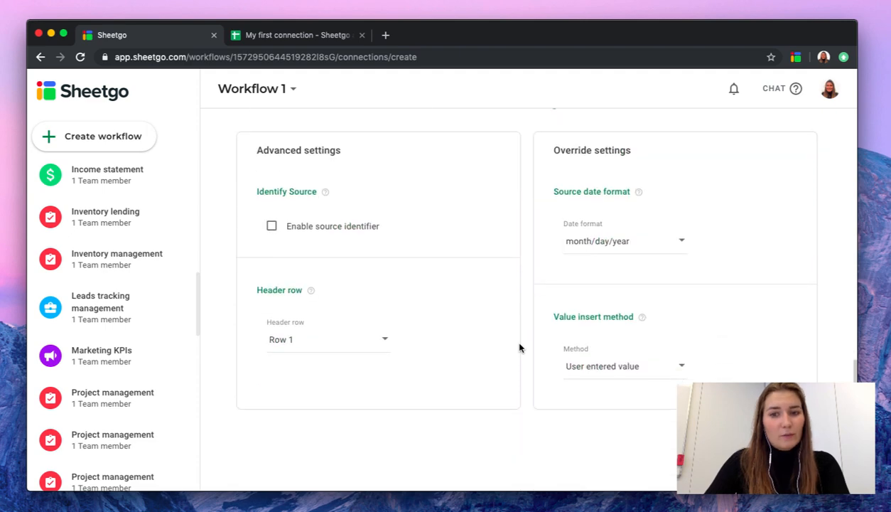
{"action": "scroll", "coordinate": [520, 347], "scroll_direction": "up", "scroll_amount": 6}
{"action": "scroll", "coordinate": [520, 347], "scroll_direction": "up", "scroll_amount": 8}
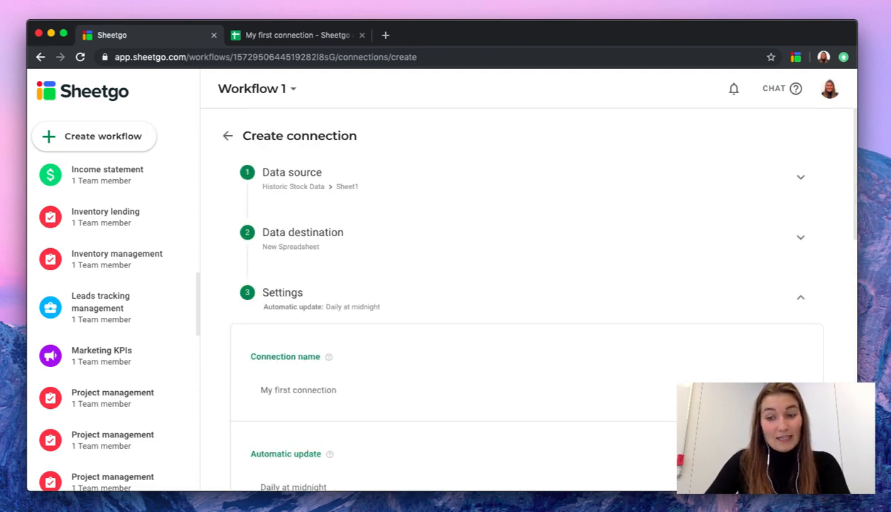
{"action": "left_click", "coordinate": [790, 461]}
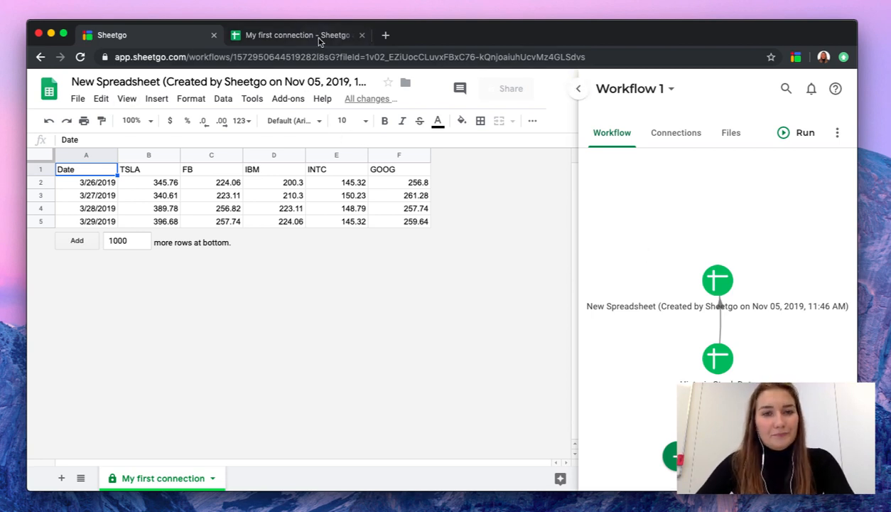
- Switch to the "My first connection - Sheetgo add on" spreadsheet and search the G Suite Marketplace for the Sheetgo add-on
{"action": "left_click", "coordinate": [320, 39]}
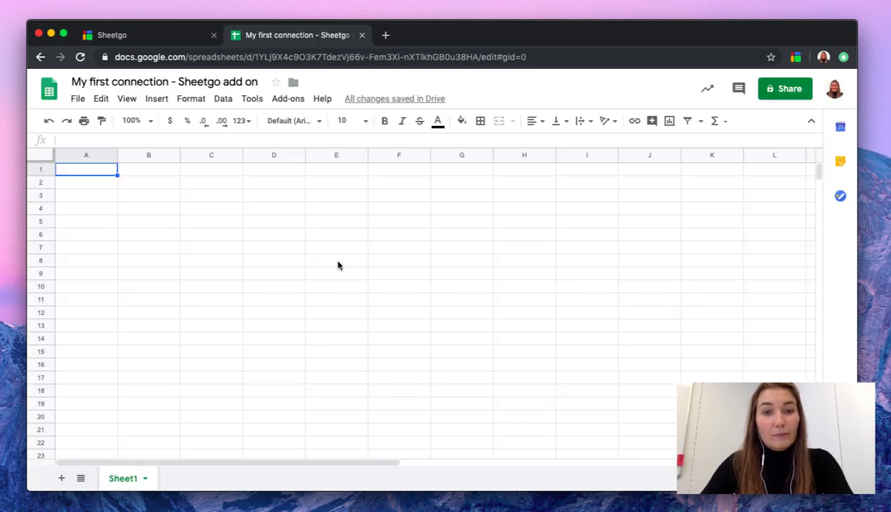
{"action": "left_click", "coordinate": [289, 98]}
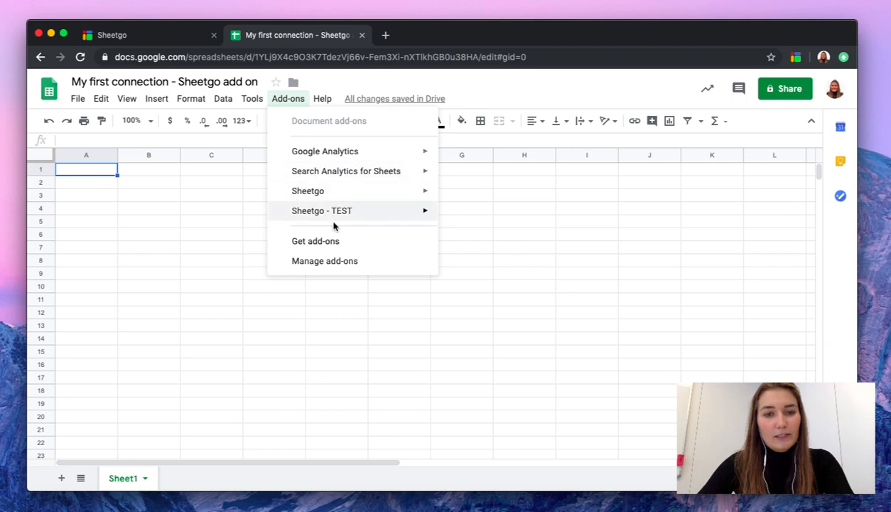
{"action": "left_click", "coordinate": [352, 243]}
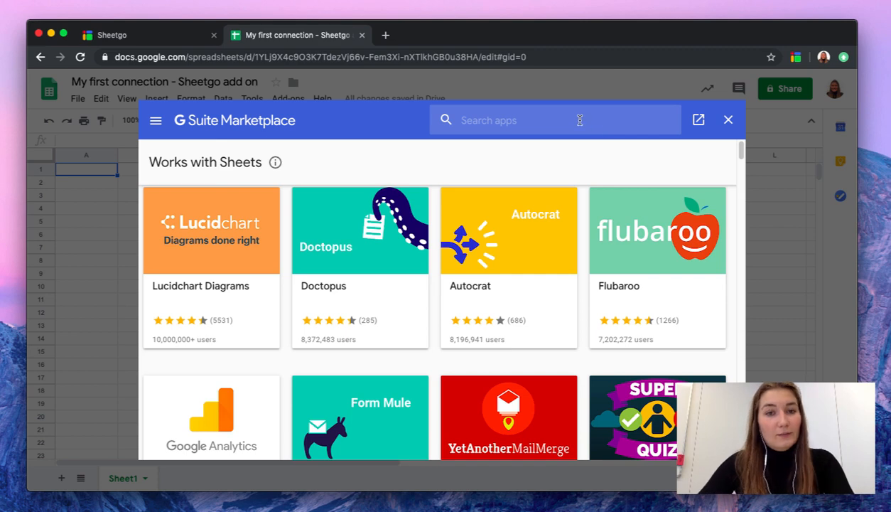
{"action": "left_click", "coordinate": [558, 119]}
{"action": "type", "text": "sheetgo"}
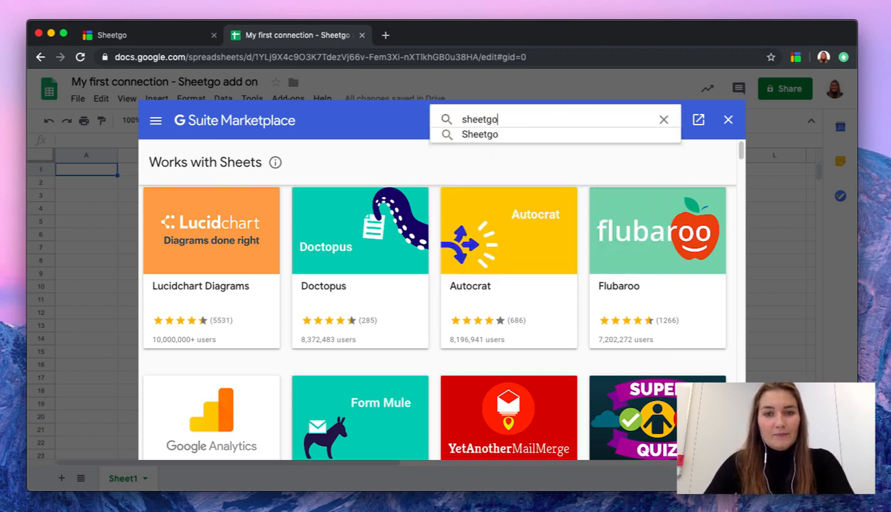
{"action": "left_click", "coordinate": [593, 143]}
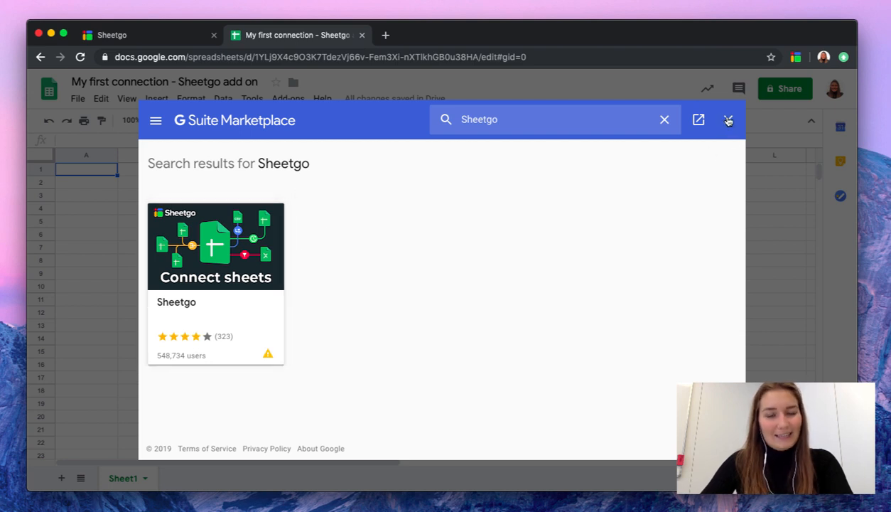
{"action": "left_click", "coordinate": [727, 121]}
- Start the installed Sheetgo add-on in the blank spreadsheet
{"action": "left_click", "coordinate": [288, 99]}
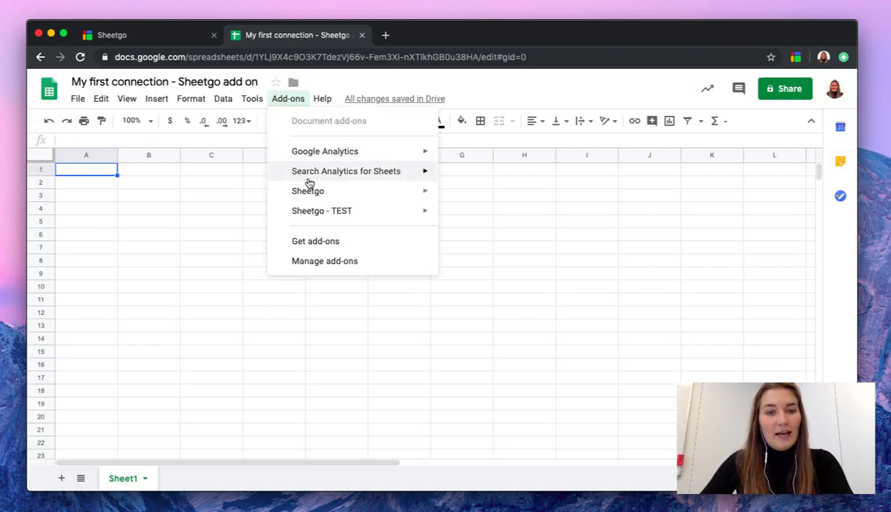
{"action": "mouse_move", "coordinate": [408, 192]}
{"action": "left_click", "coordinate": [469, 194]}
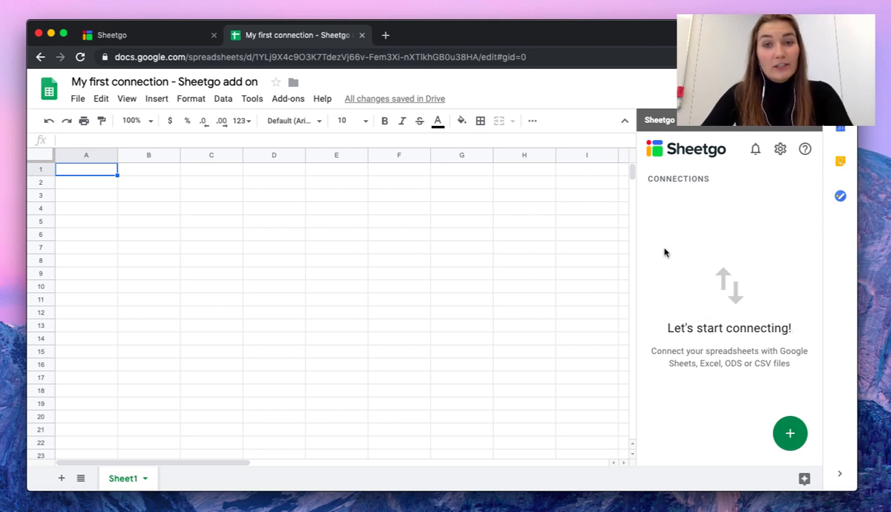
- Start a data import connection with the Historic Stock Data spreadsheet from My Drive as its source
{"action": "mouse_move", "coordinate": [789, 432]}
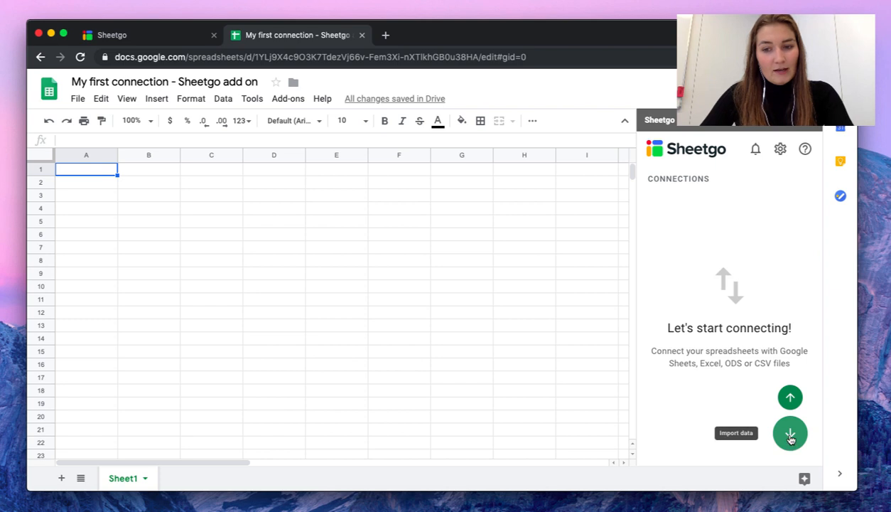
{"action": "left_click", "coordinate": [790, 435]}
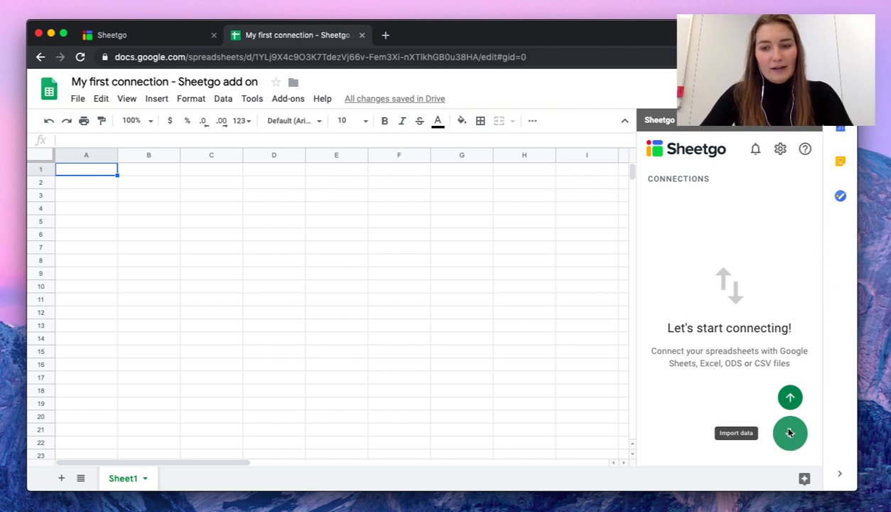
{"action": "scroll", "coordinate": [777, 308], "scroll_direction": "down", "scroll_amount": 5}
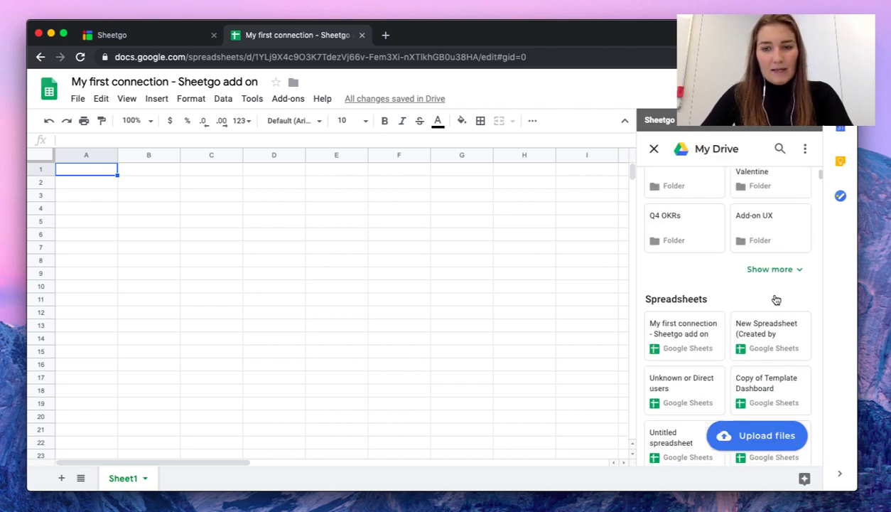
{"action": "scroll", "coordinate": [775, 300], "scroll_direction": "down", "scroll_amount": 2}
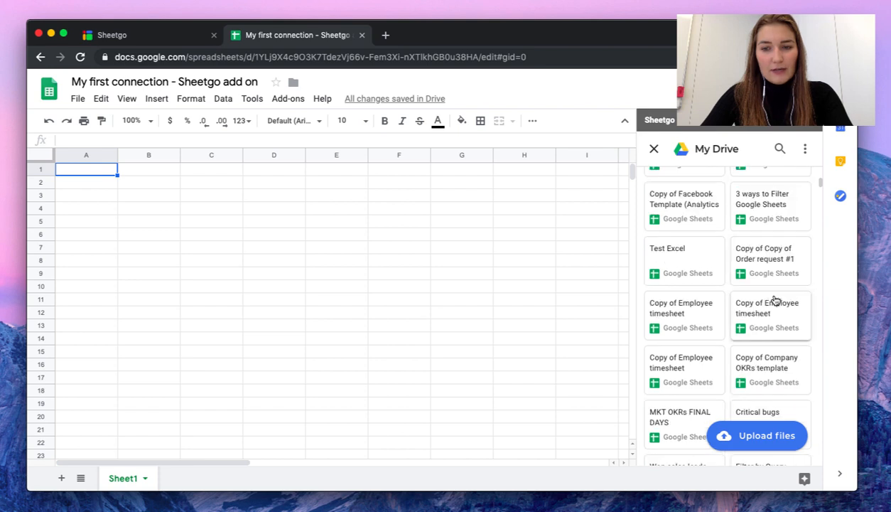
{"action": "scroll", "coordinate": [775, 300], "scroll_direction": "down", "scroll_amount": 4}
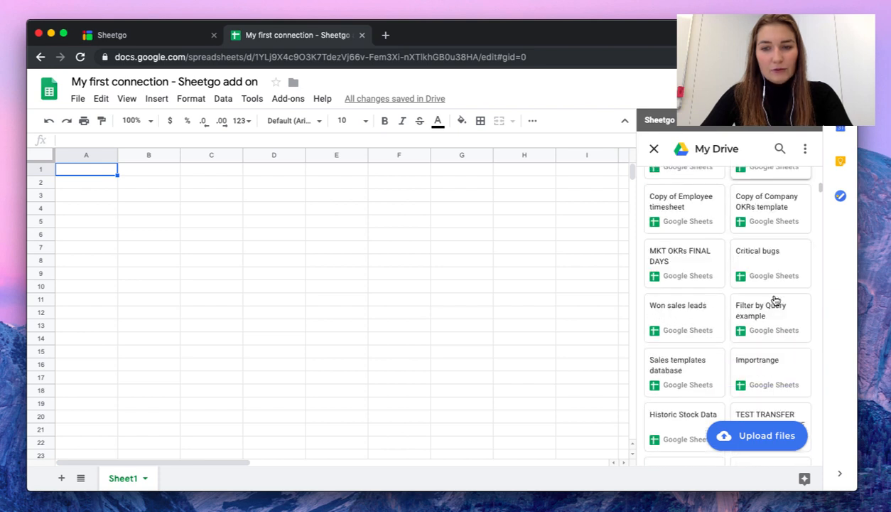
{"action": "scroll", "coordinate": [790, 285], "scroll_direction": "down", "scroll_amount": 1}
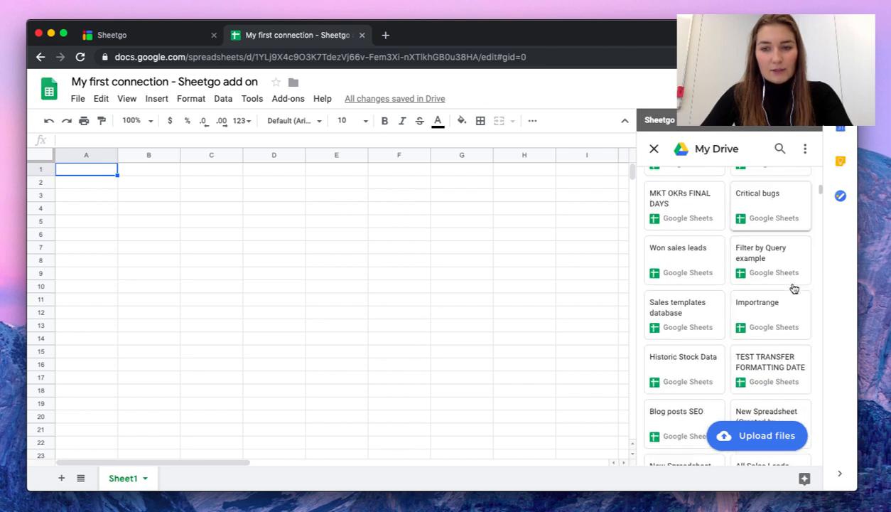
{"action": "left_click", "coordinate": [687, 354]}
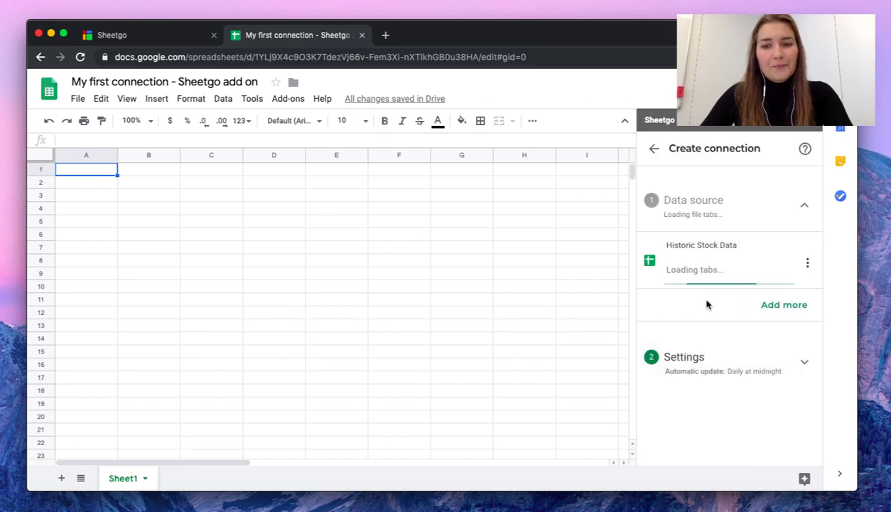
- Name the import connection "My first add-on connection" in its settings
{"action": "left_click", "coordinate": [733, 369]}
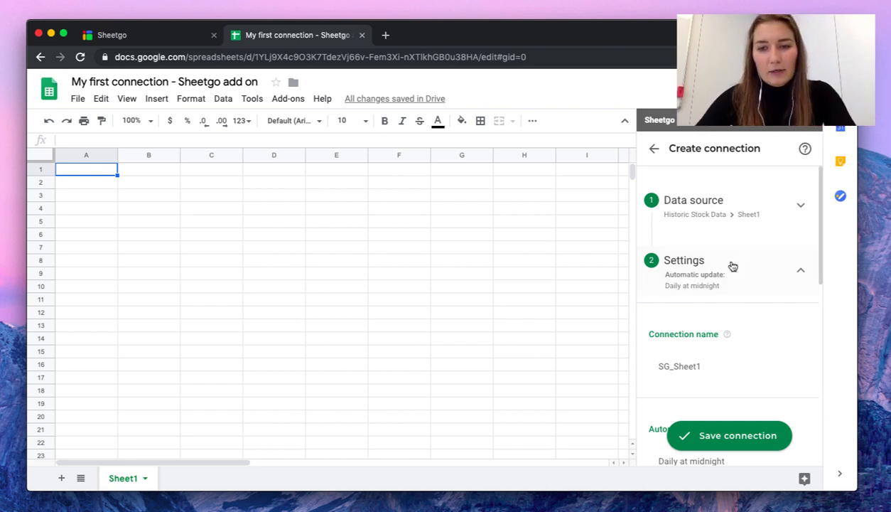
{"action": "scroll", "coordinate": [728, 270], "scroll_direction": "down", "scroll_amount": 2}
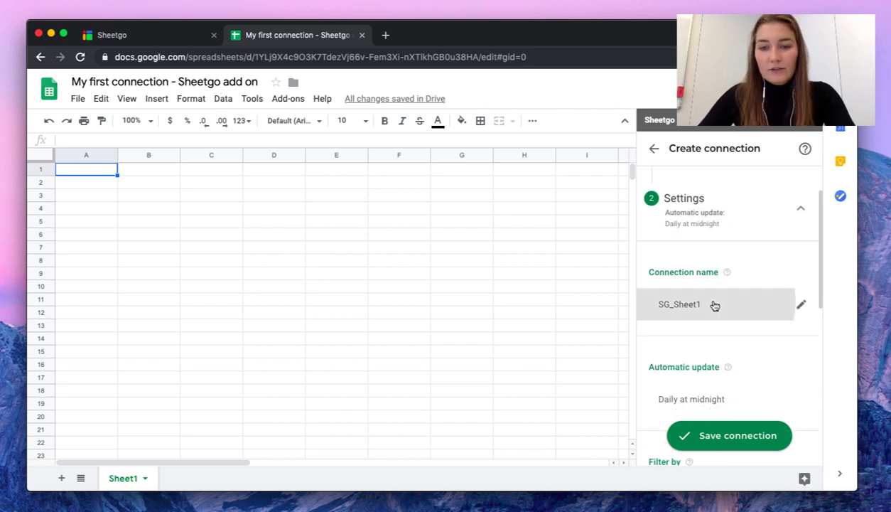
{"action": "left_click", "coordinate": [714, 303]}
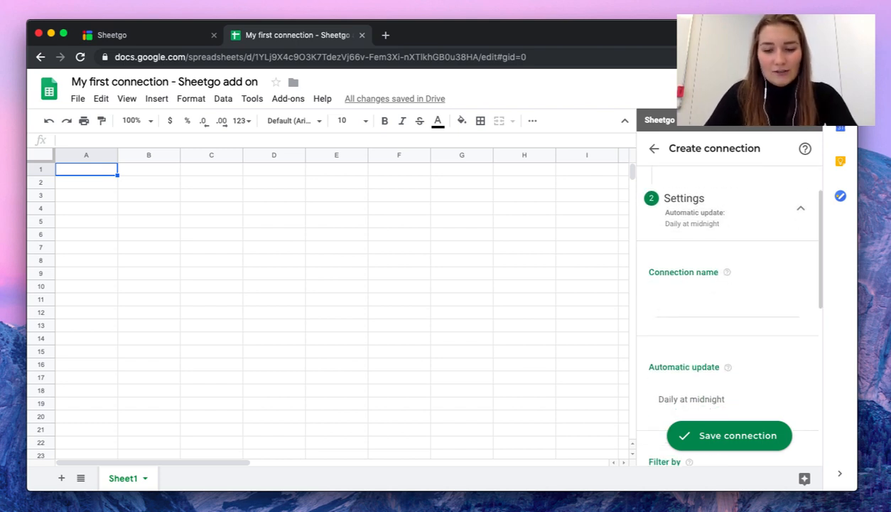
{"action": "type", "text": "My fir"}
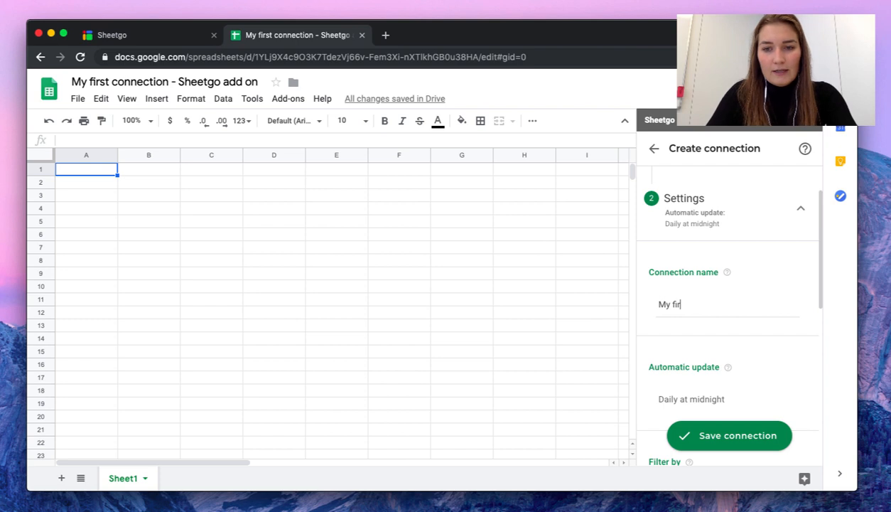
{"action": "type", "text": "st add-on connection"}
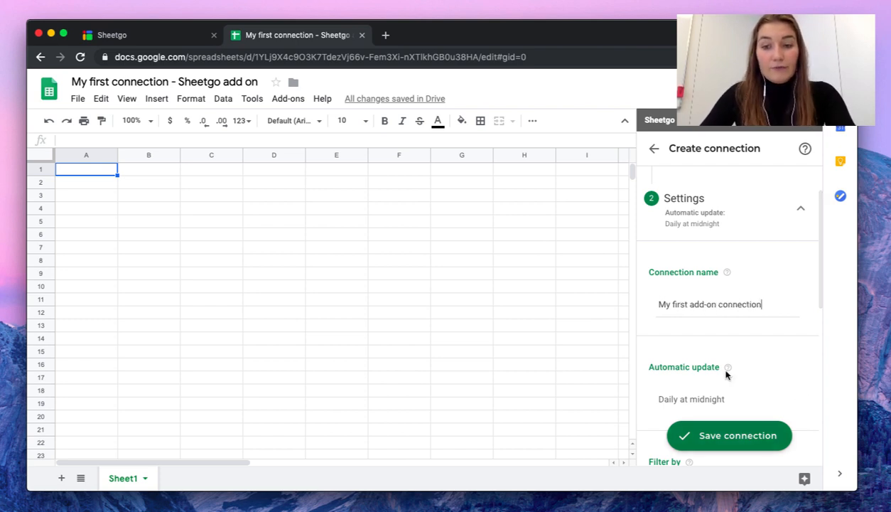
- Look over the remaining connection settings, save the connection and open the sheet holding its imported data
{"action": "scroll", "coordinate": [726, 373], "scroll_direction": "down", "scroll_amount": 5}
{"action": "scroll", "coordinate": [726, 375], "scroll_direction": "up", "scroll_amount": 5}
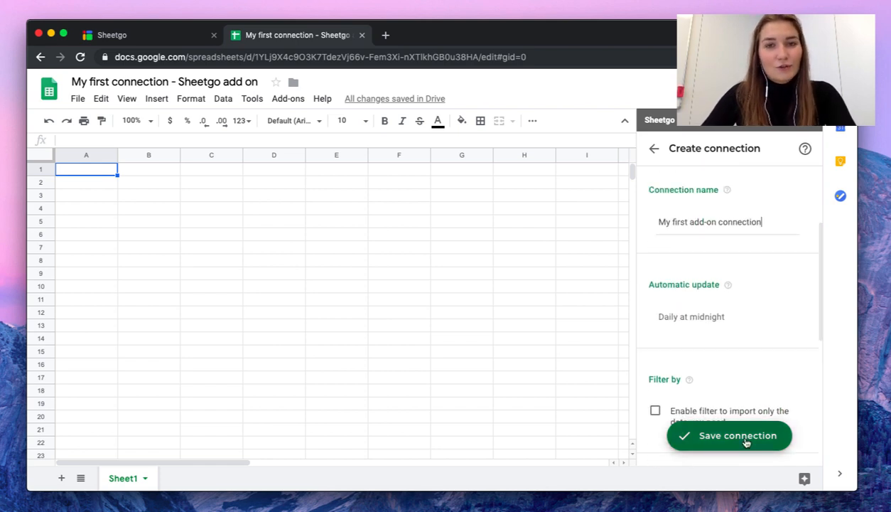
{"action": "left_click", "coordinate": [744, 437]}
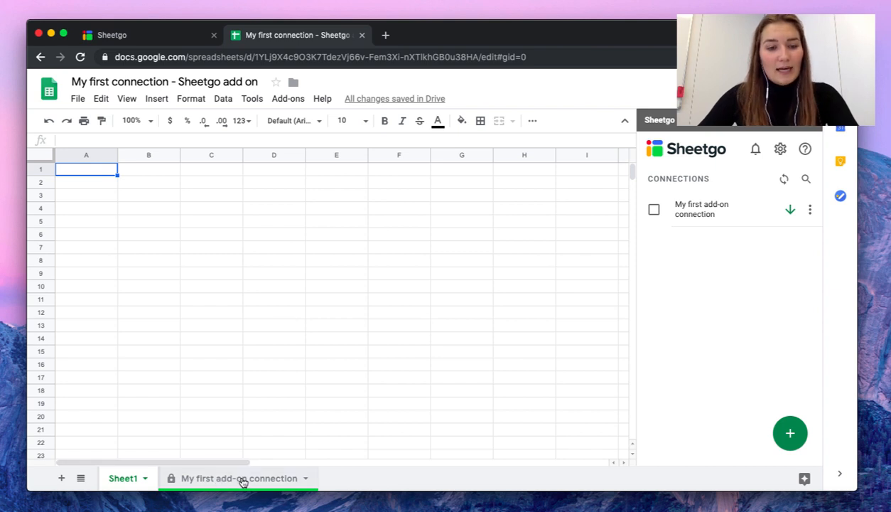
{"action": "left_click", "coordinate": [241, 480]}
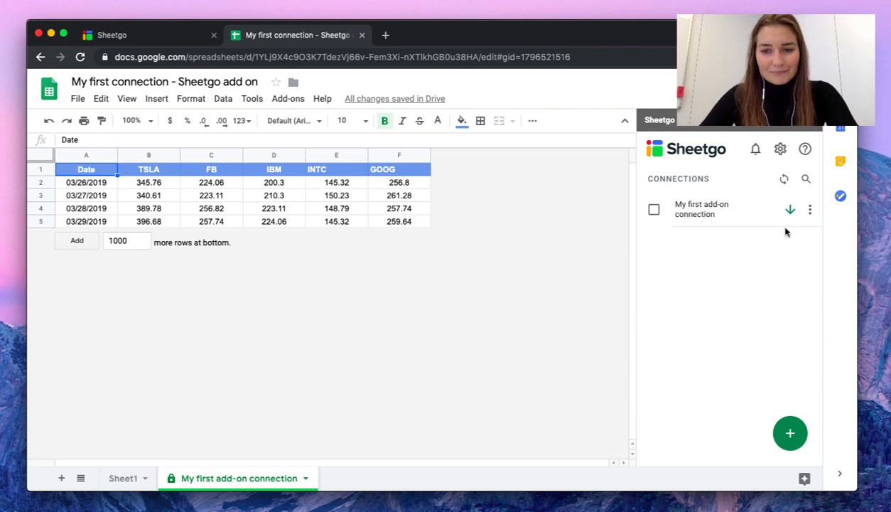
- Add My first add-on connection to the existing Workflow 1, check the workflow's diagram in the Sheetgo web app and return to the spreadsheet
{"action": "mouse_move", "coordinate": [790, 433]}
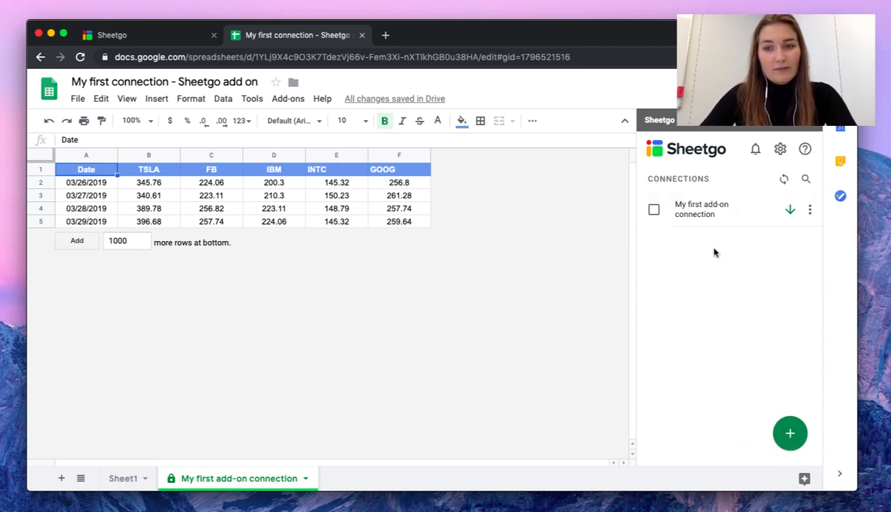
{"action": "left_click", "coordinate": [655, 210]}
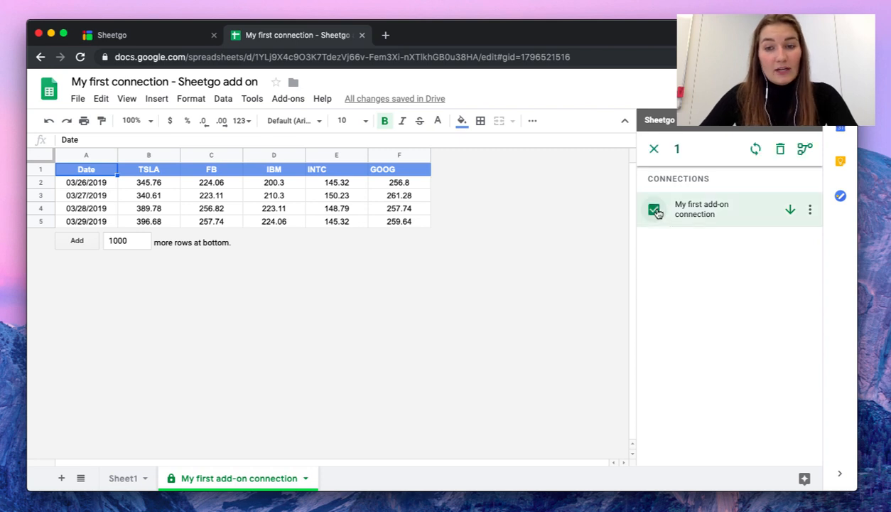
{"action": "left_click", "coordinate": [805, 150]}
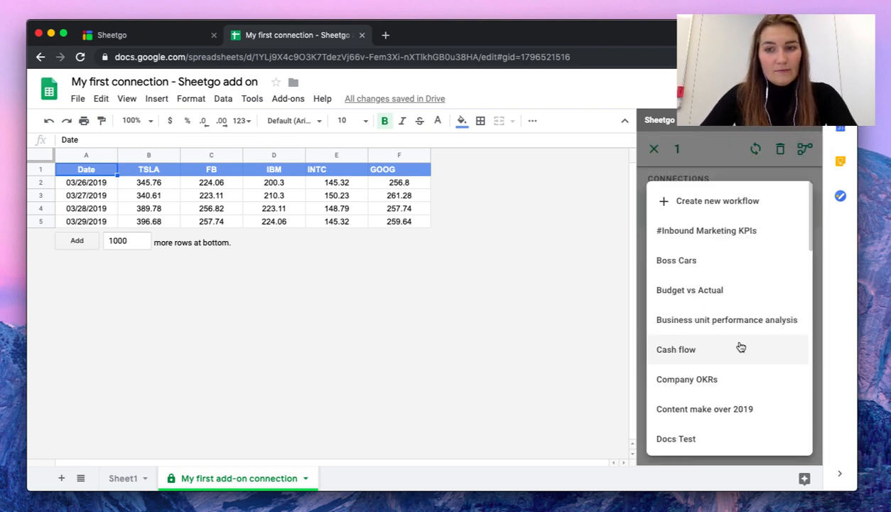
{"action": "scroll", "coordinate": [740, 346], "scroll_direction": "down", "scroll_amount": 10}
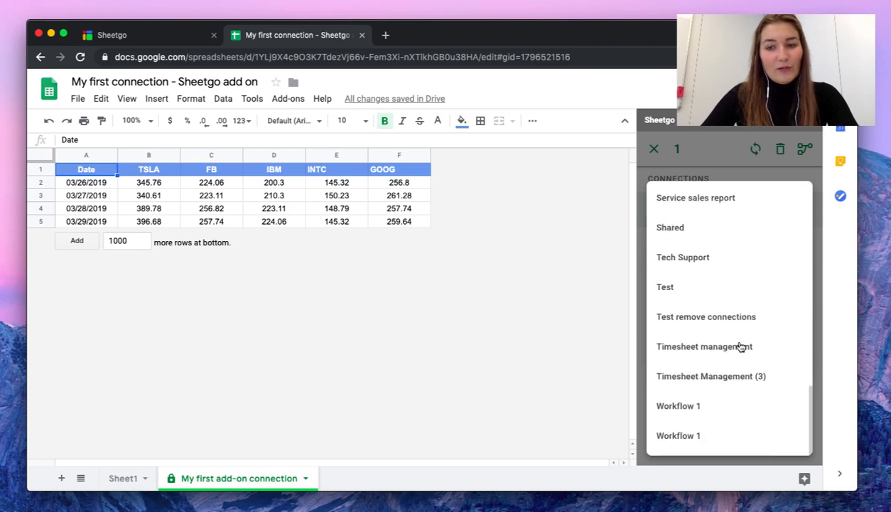
{"action": "left_click", "coordinate": [687, 406]}
{"action": "left_click", "coordinate": [758, 337]}
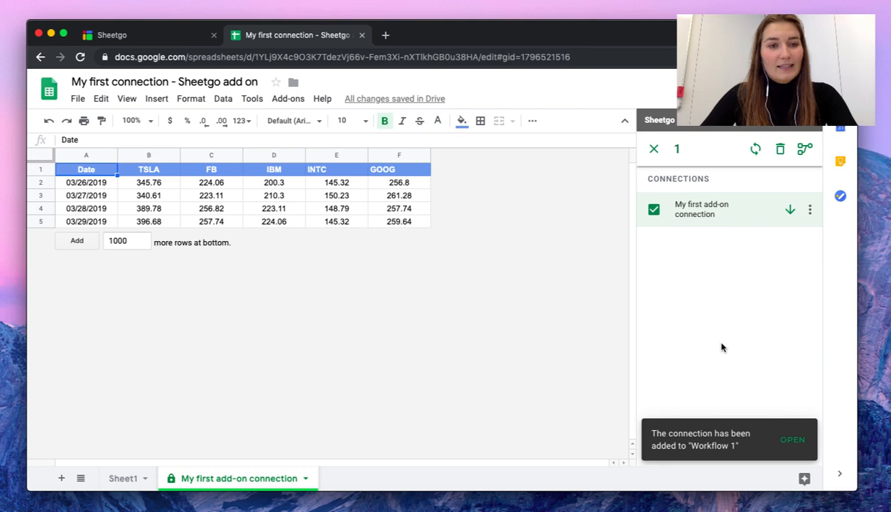
{"action": "left_click", "coordinate": [159, 37]}
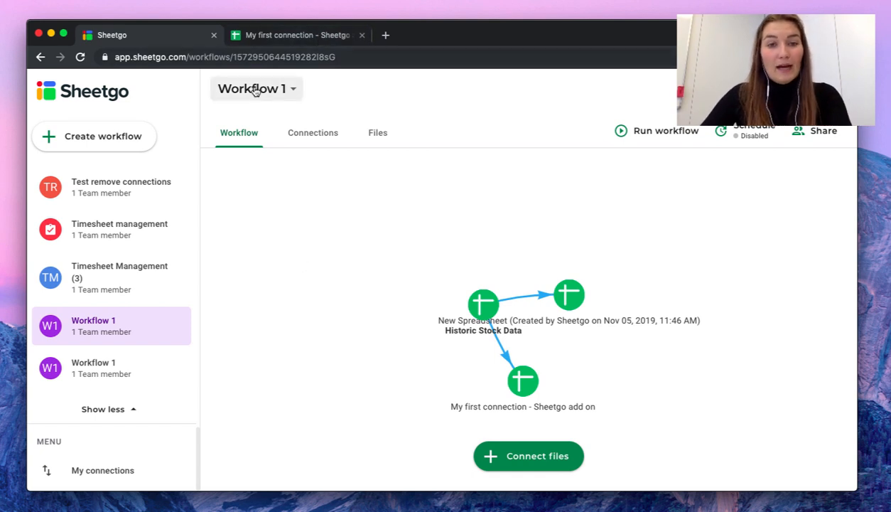
{"action": "left_click", "coordinate": [269, 35]}
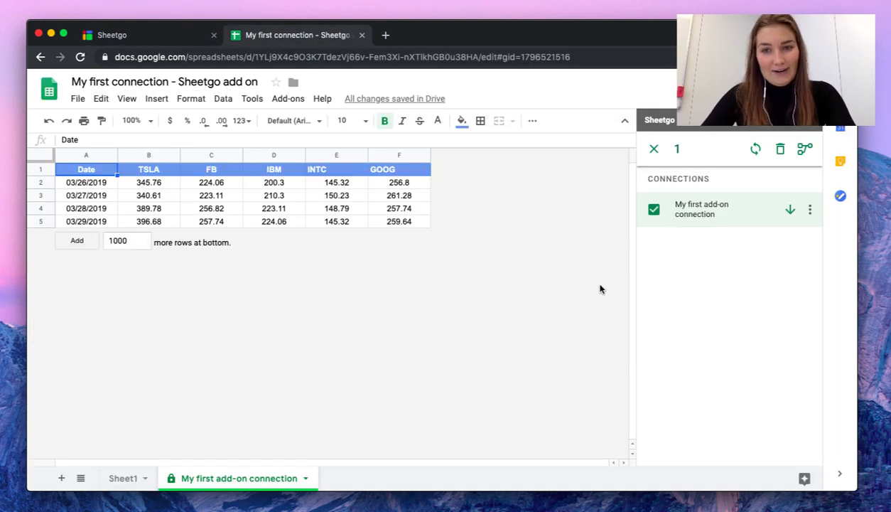